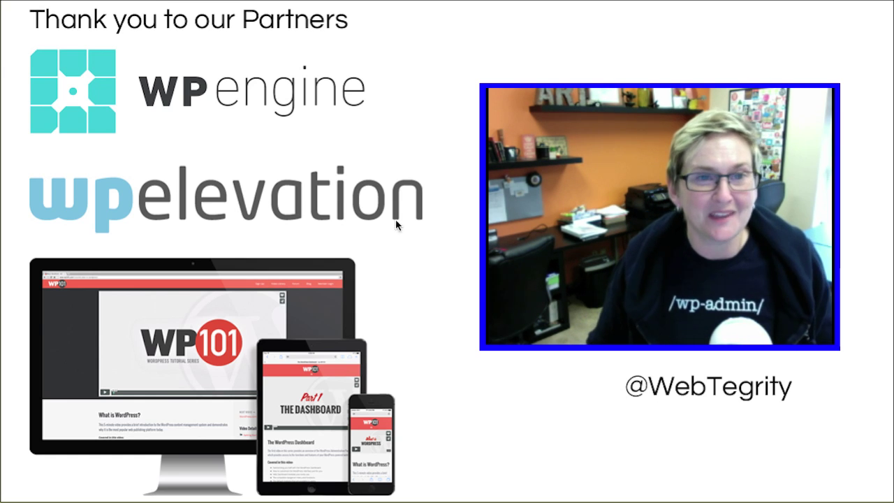
Switch from the slideshow to the CodeCanyon Slider Revolution product page.
key(super+Tab)
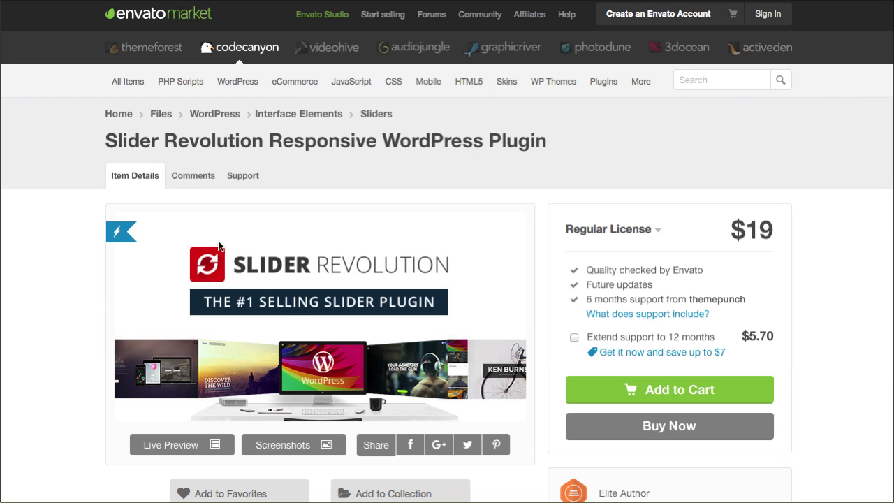
click(473, 180)
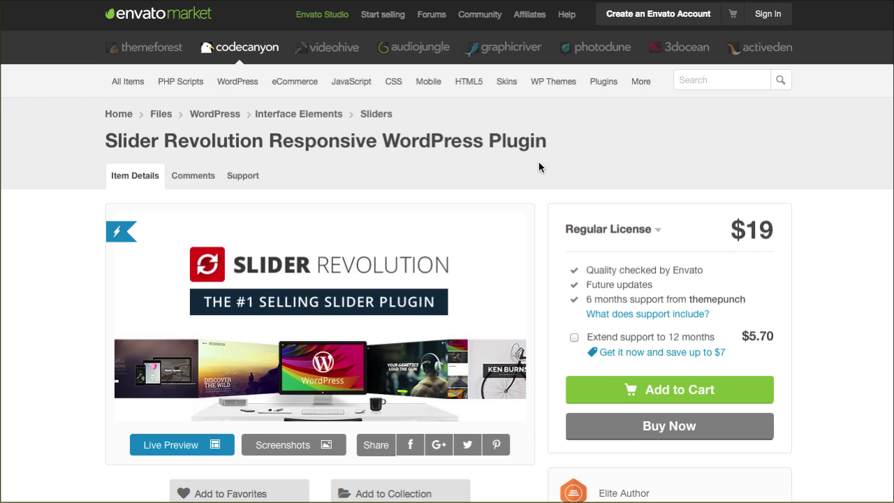
scroll(539, 166, down, 1)
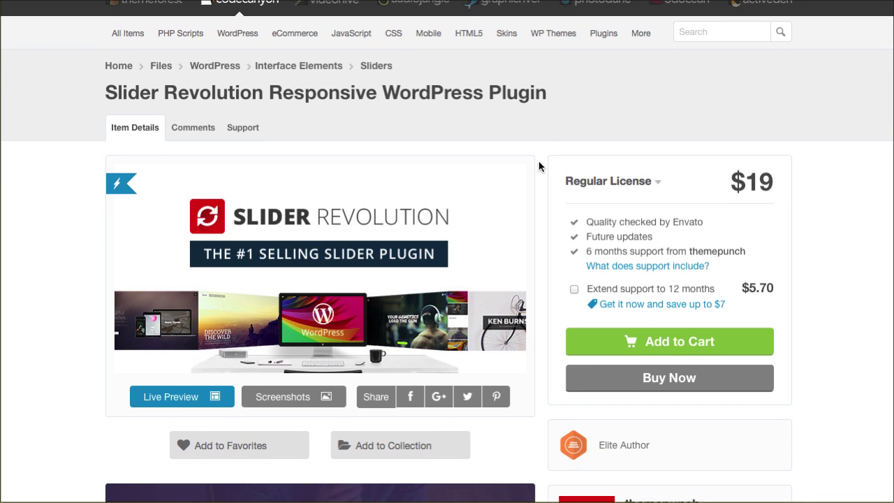
scroll(539, 166, down, 1)
scroll(539, 166, down, 1)
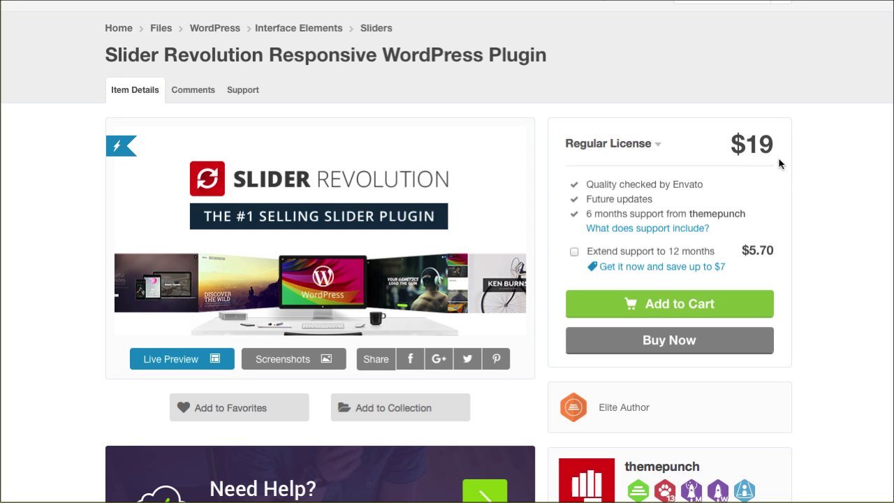
scroll(806, 176, down, 1)
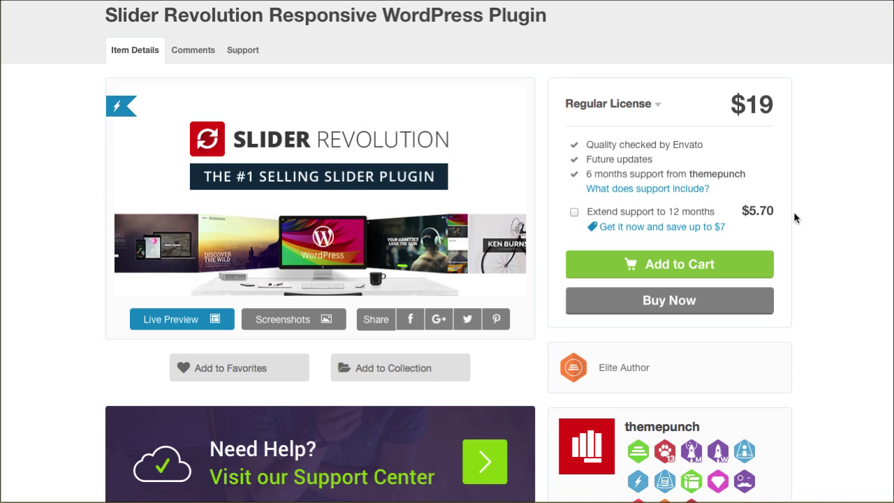
scroll(799, 215, up, 1)
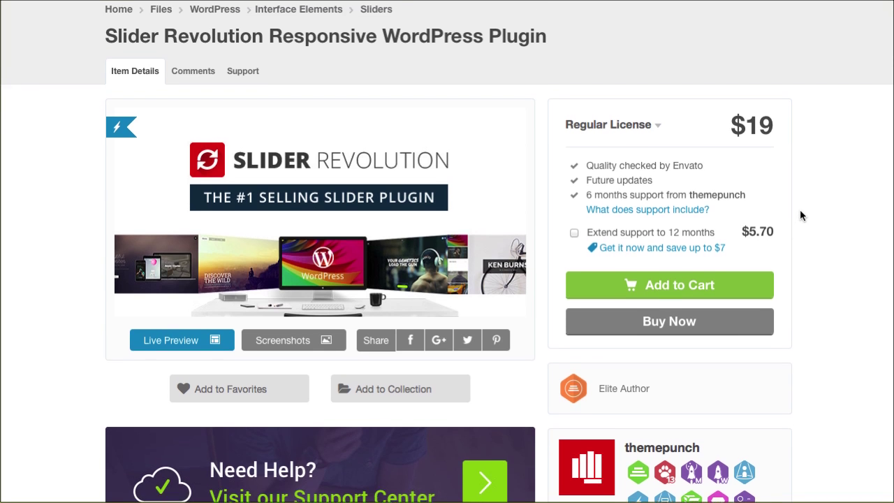
scroll(799, 210, up, 3)
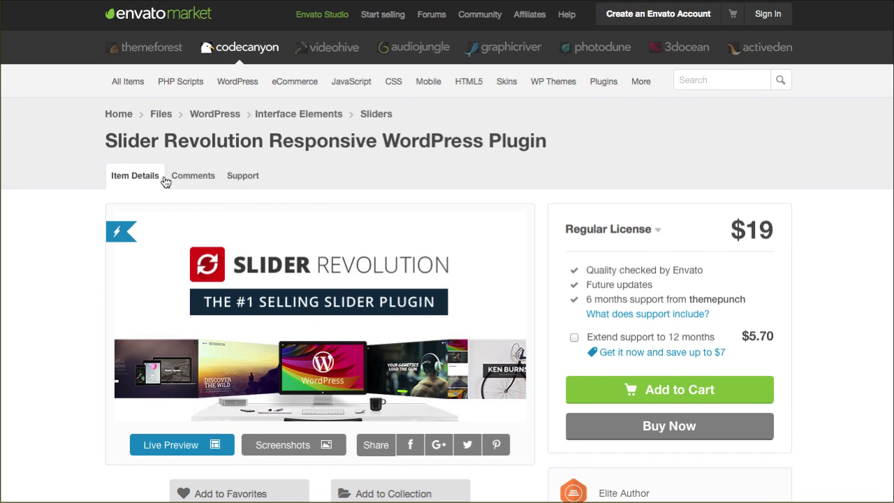
click(245, 175)
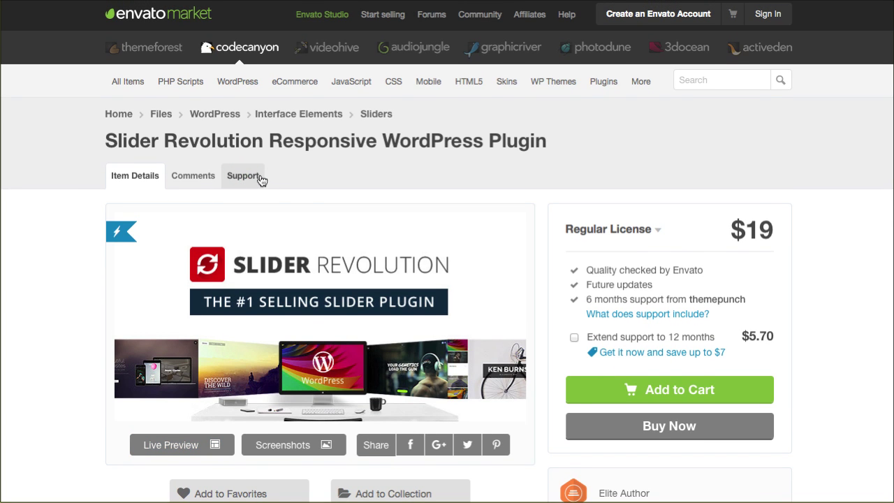
scroll(299, 316, down, 7)
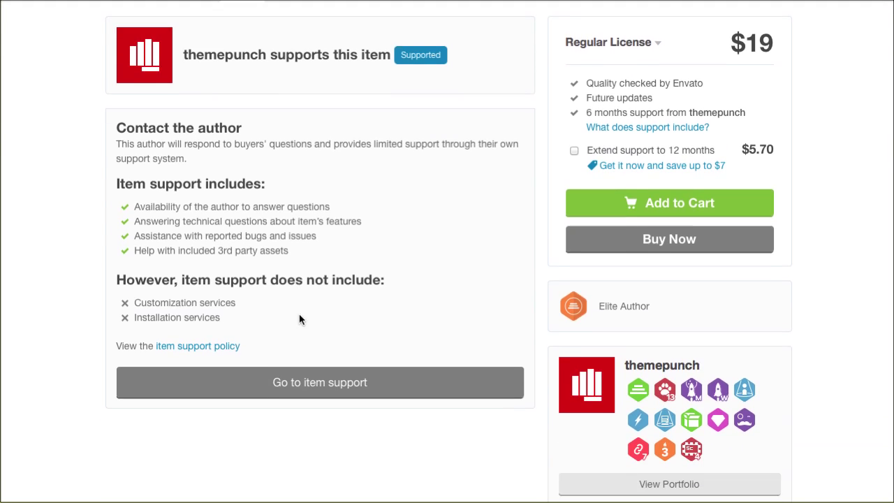
scroll(300, 248, up, 5)
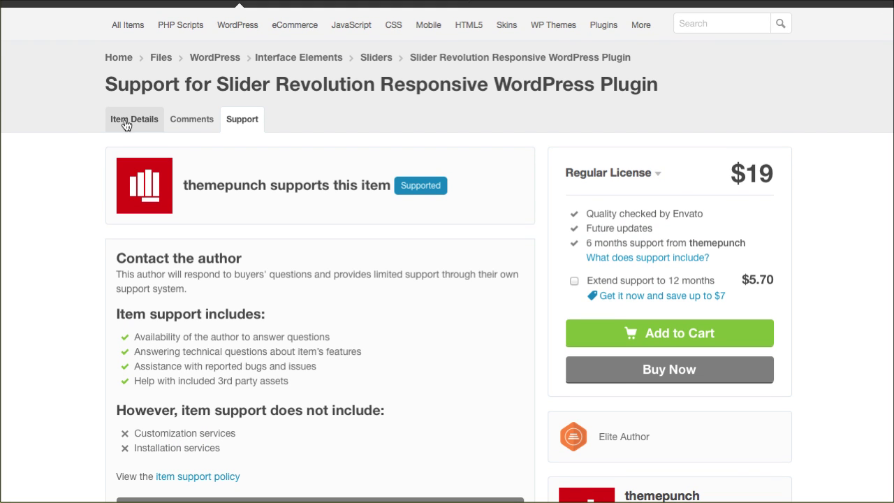
click(128, 120)
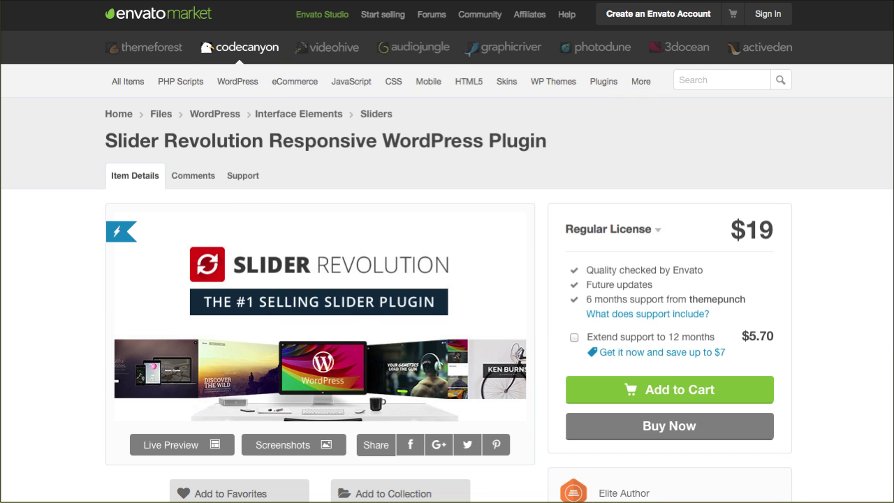
click(705, 163)
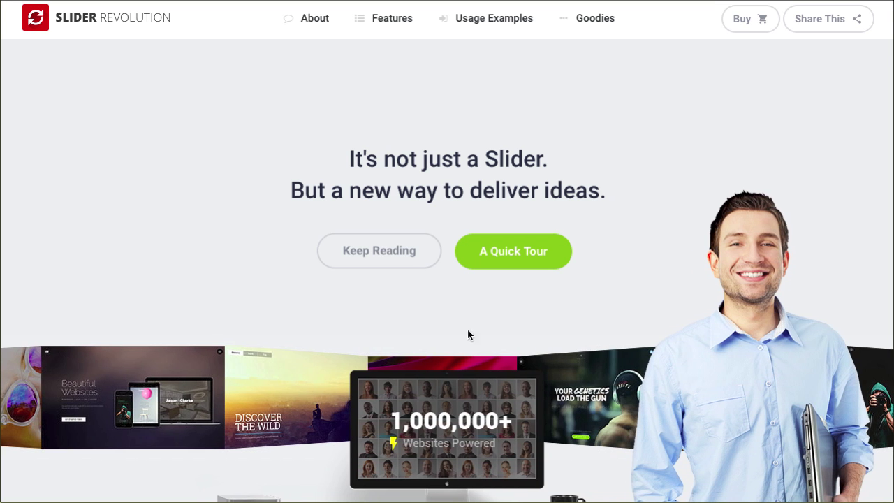
Tour the Slider Revolution Live Preview demo site.
mouse_move(477, 28)
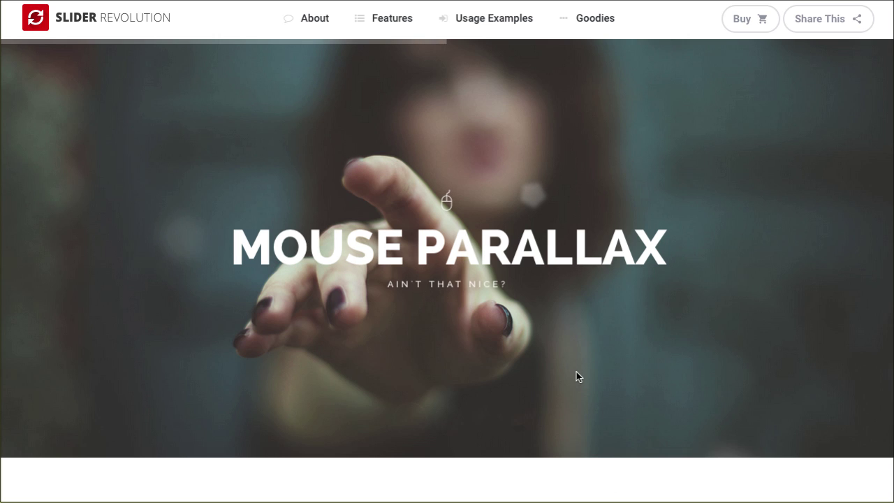
mouse_move(579, 373)
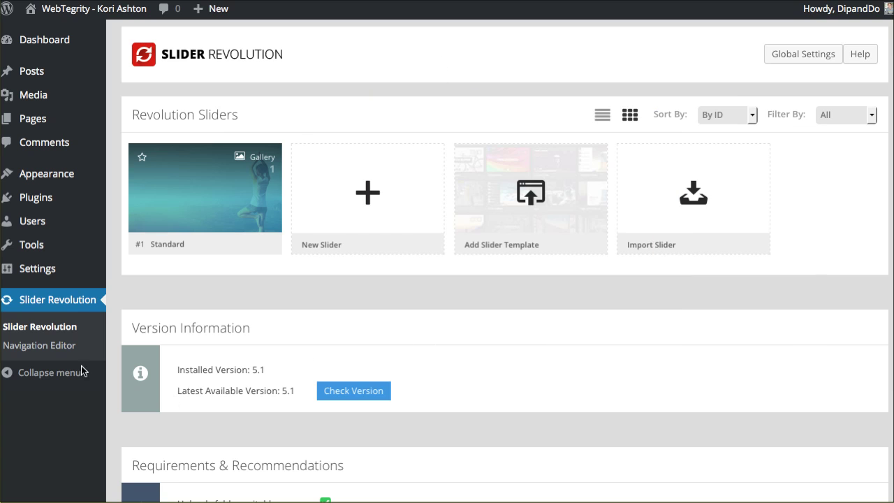
click(38, 397)
click(40, 333)
mouse_move(222, 219)
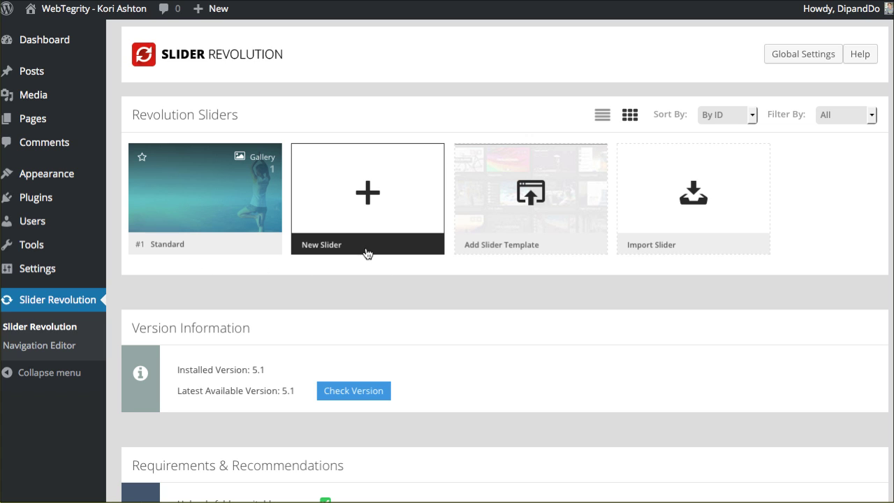
click(368, 199)
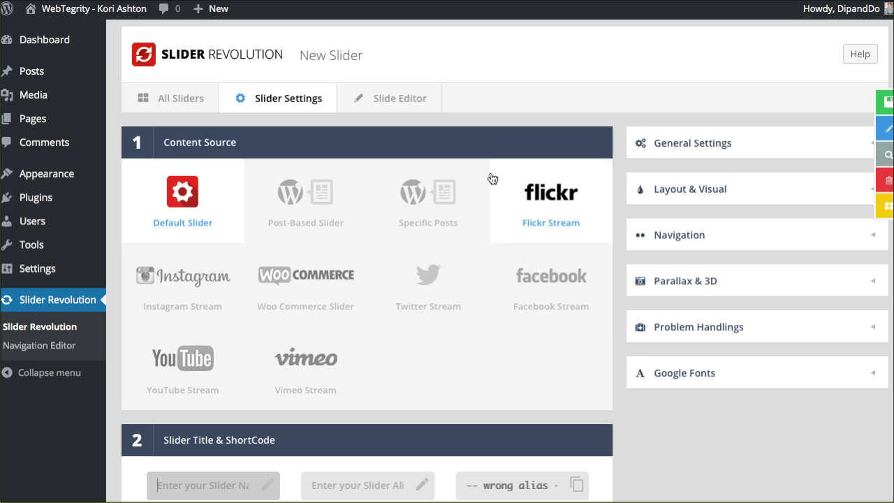
Review the new slider's settings sections, leaving Default Slider as the content source.
scroll(352, 279, down, 2)
scroll(352, 377, down, 15)
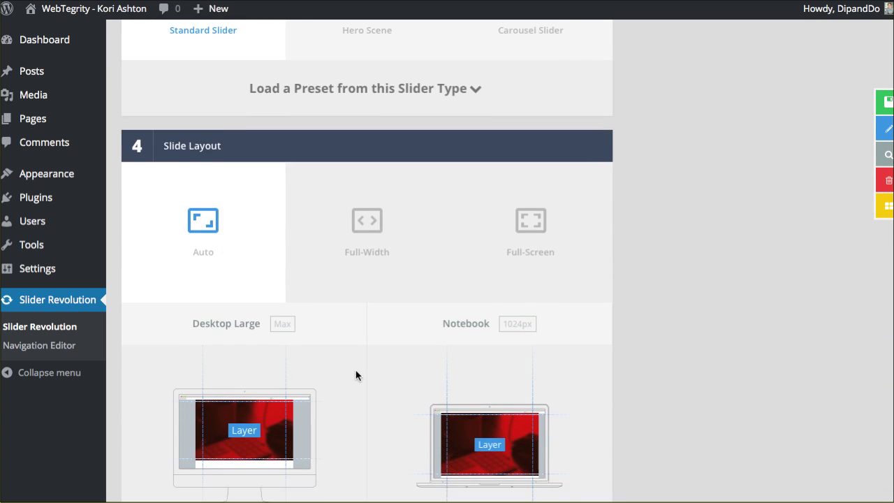
scroll(356, 376, up, 15)
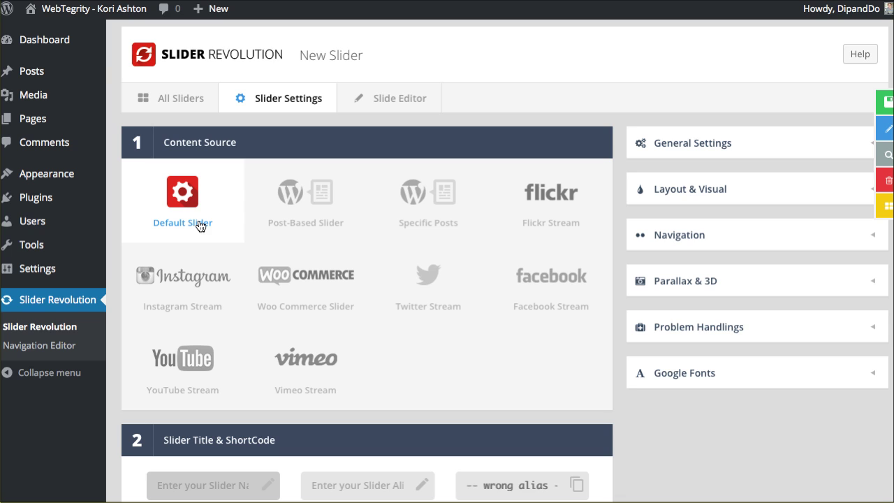
scroll(200, 226, down, 4)
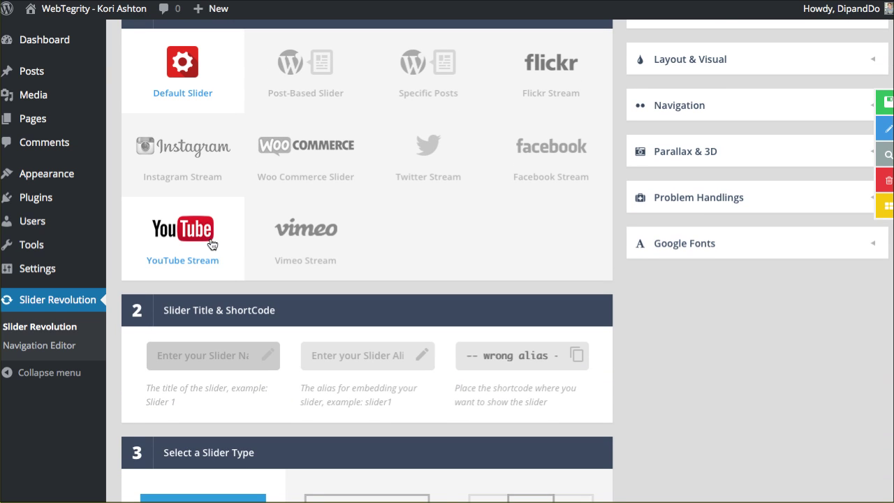
scroll(211, 244, up, 4)
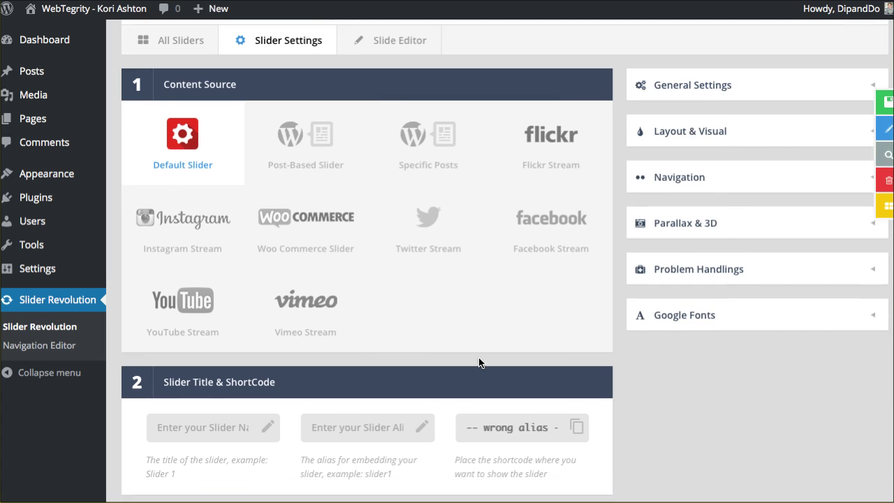
scroll(349, 367, down, 3)
click(218, 349)
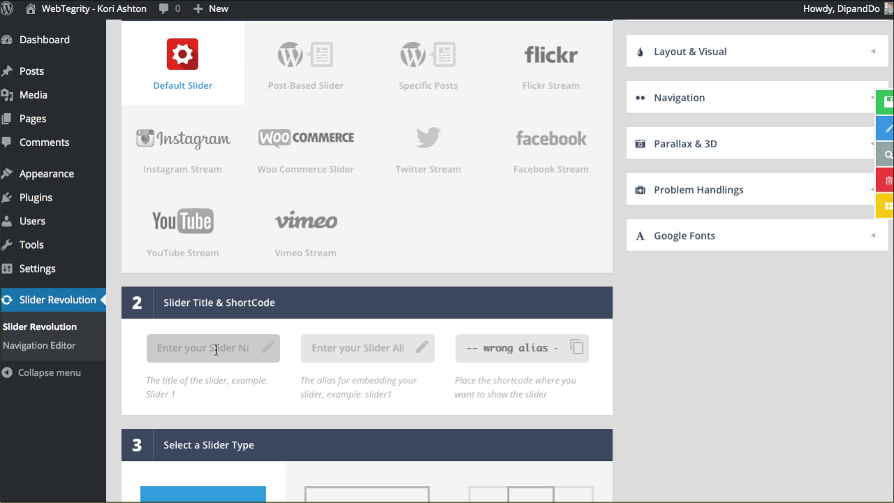
Title the new slider 'HomePage' with alias 'HmPG' and generate its shortcode.
click(216, 349)
text(HomePage)
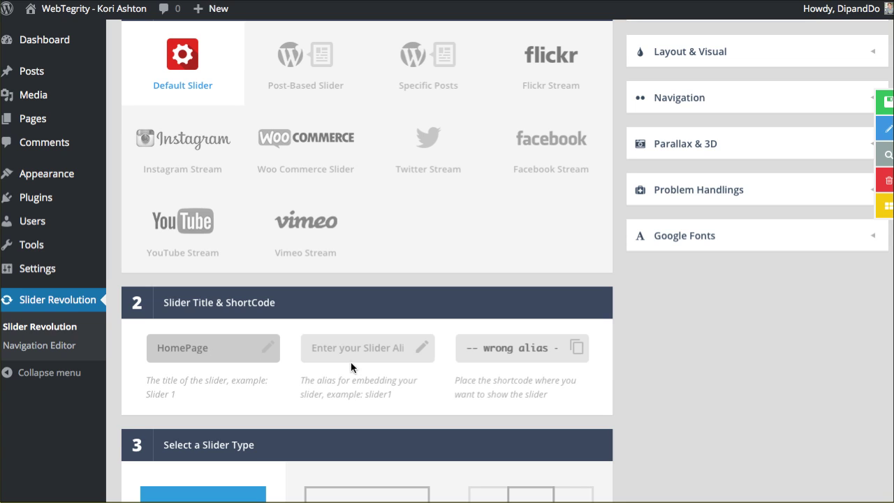
click(340, 352)
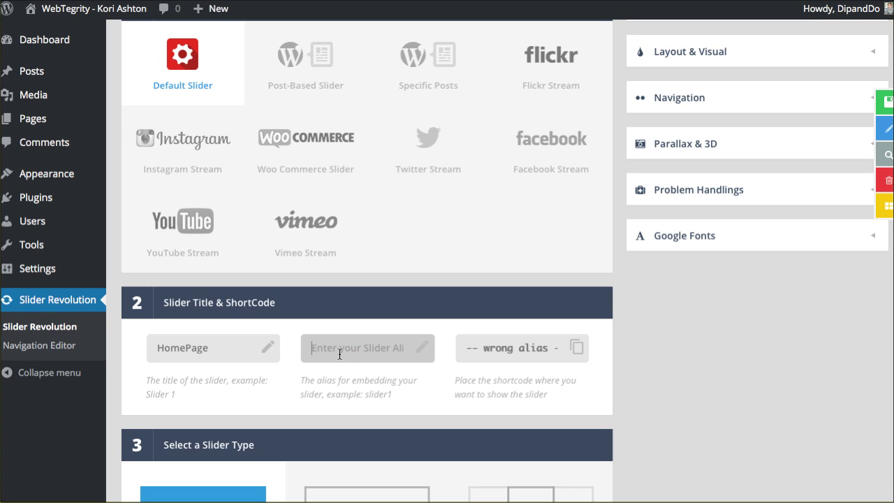
text(HmPG)
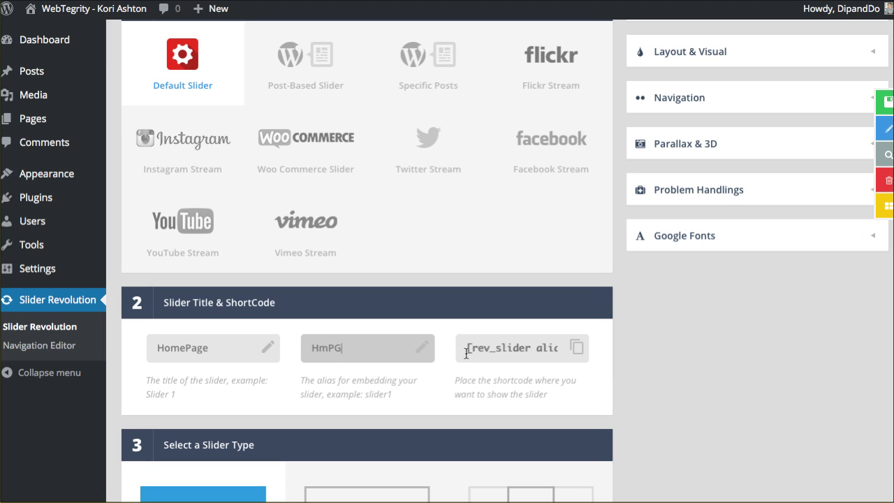
click(491, 354)
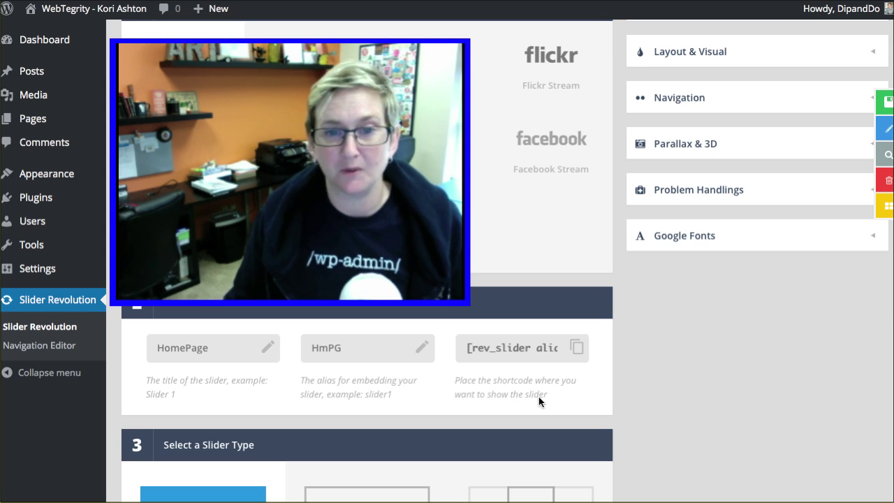
Copy the HmPG slider's rev_slider shortcode to the clipboard.
click(507, 347)
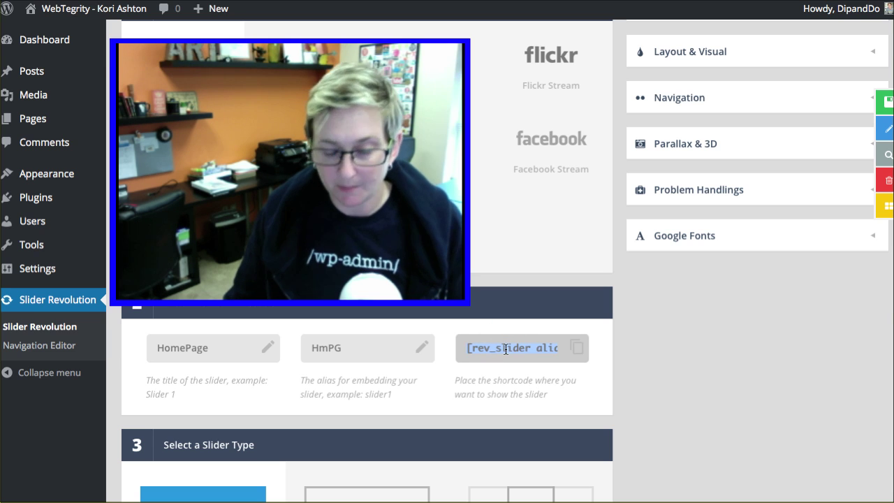
right_click(506, 347)
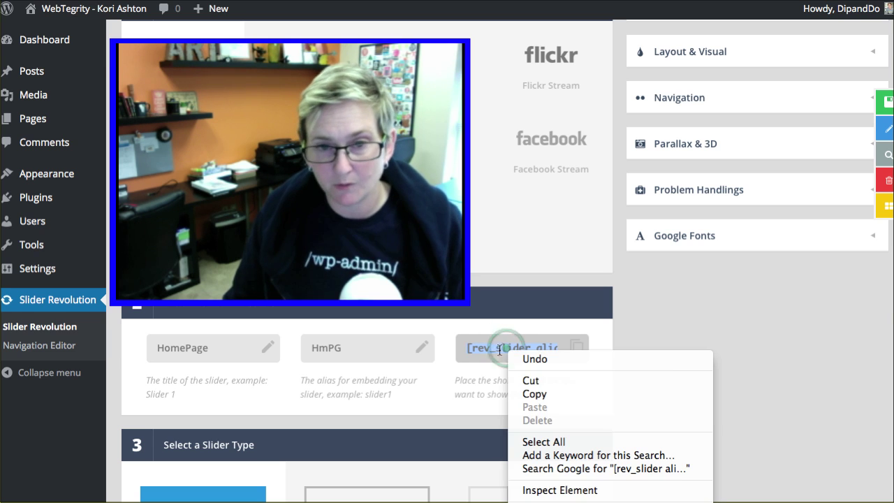
click(529, 393)
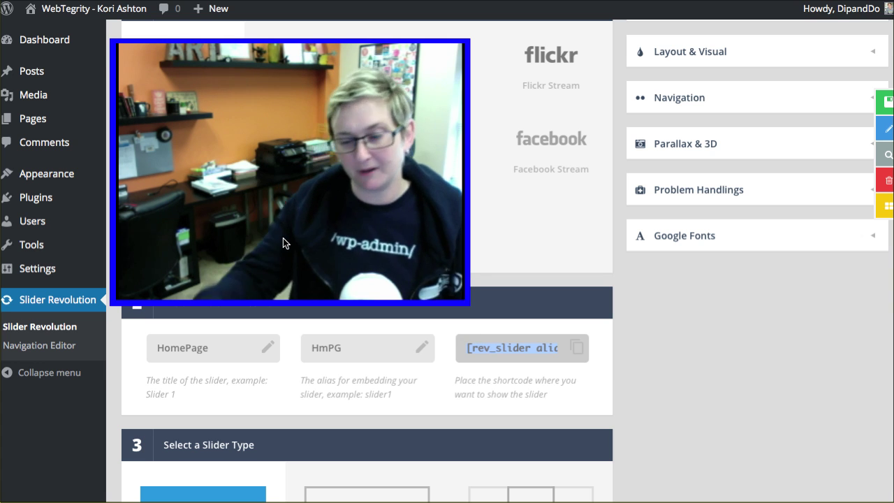
click(778, 331)
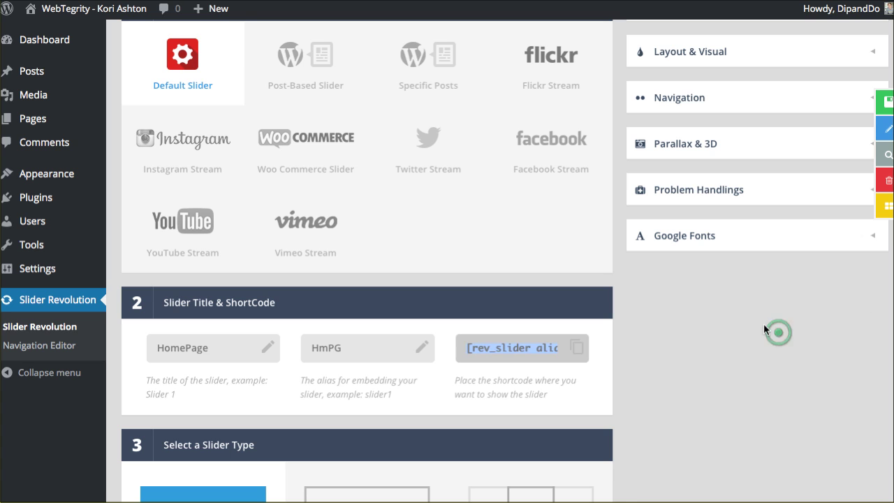
scroll(678, 332, down, 5)
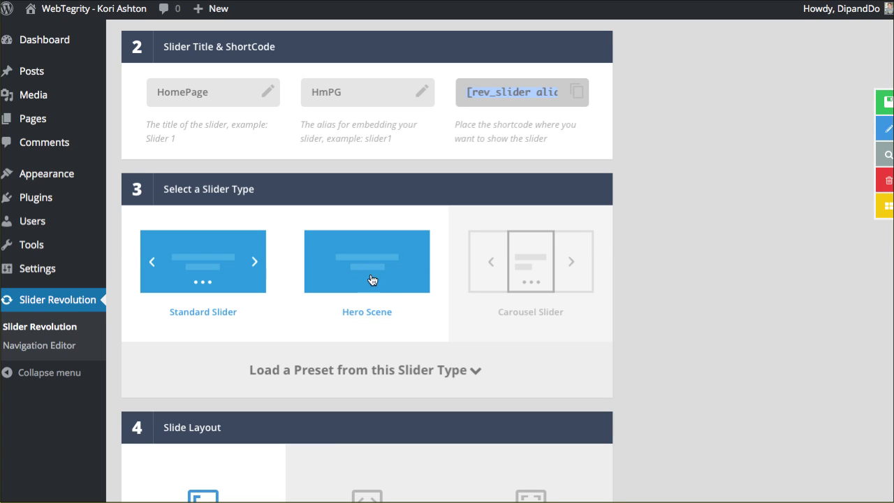
Compare the Carousel, Hero Scene and Standard Slider type options.
click(563, 325)
click(392, 297)
click(203, 265)
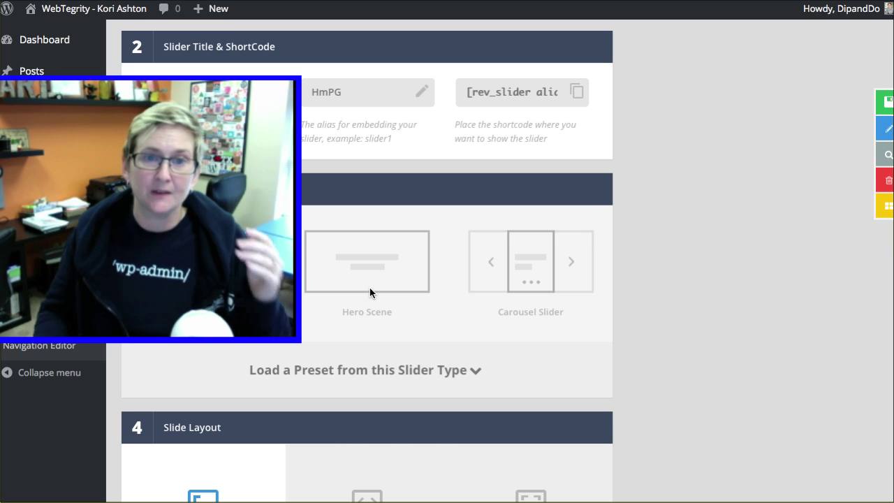
click(352, 286)
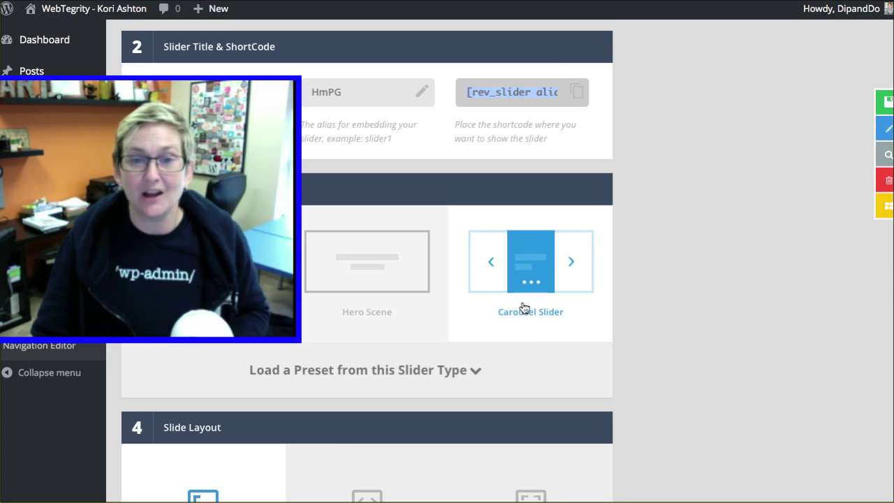
Make Carousel Slider the slider type and scroll down to its Slide Layout settings.
click(529, 330)
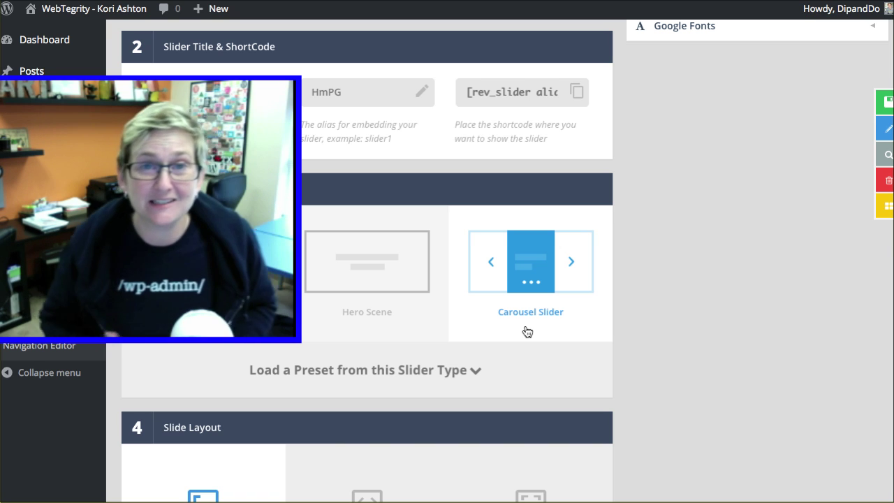
scroll(527, 331, down, 1)
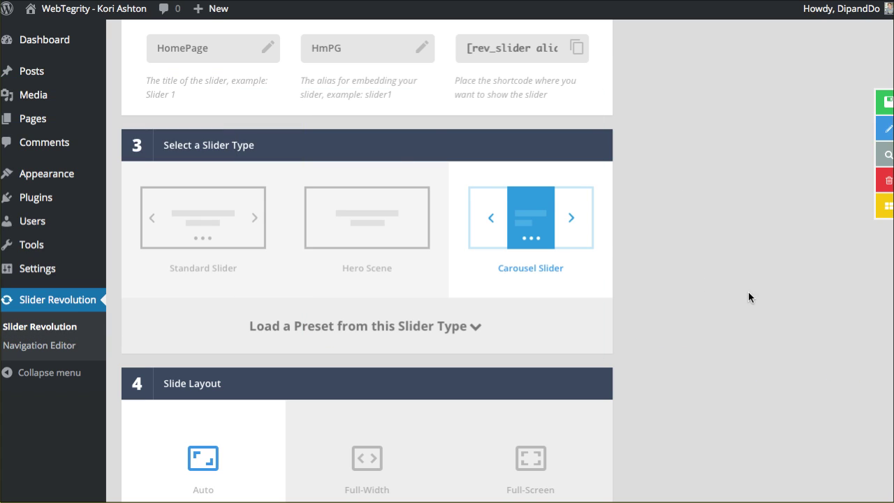
scroll(682, 289, down, 4)
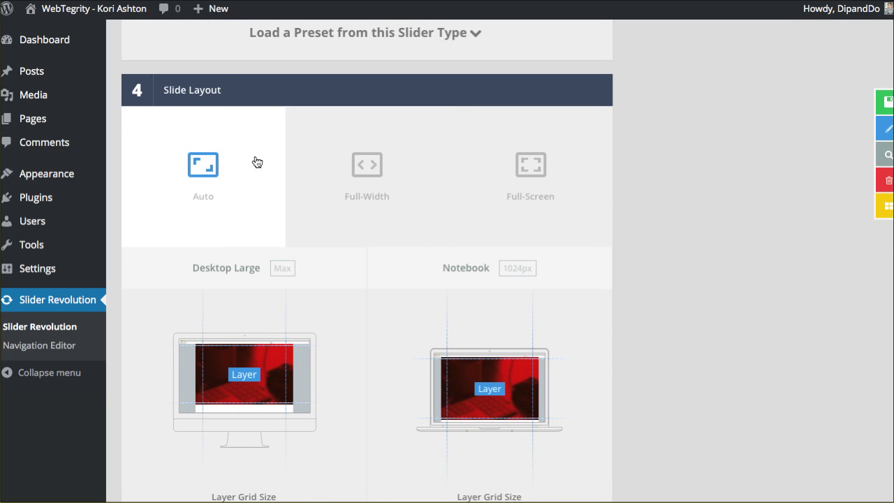
Review the Auto slide layout and 1240 × 868 px layer grid, checking Min. Height and Max. Width.
scroll(216, 160, up, 3)
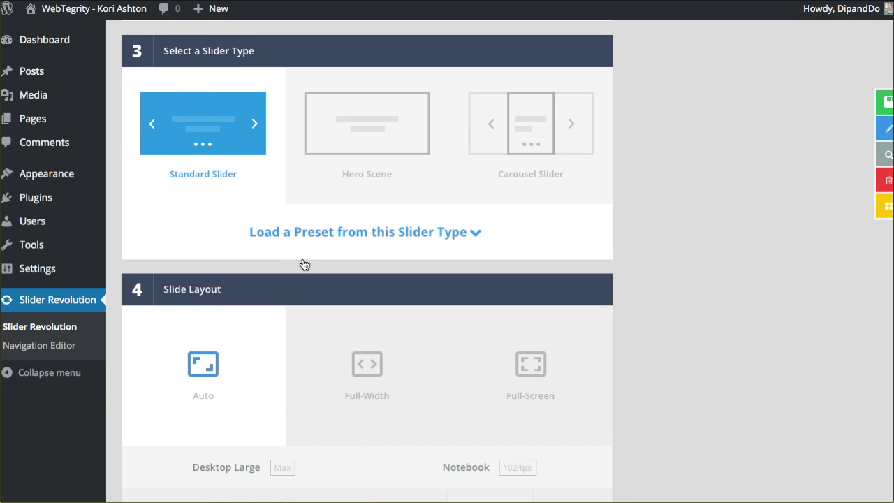
scroll(296, 269, down, 2)
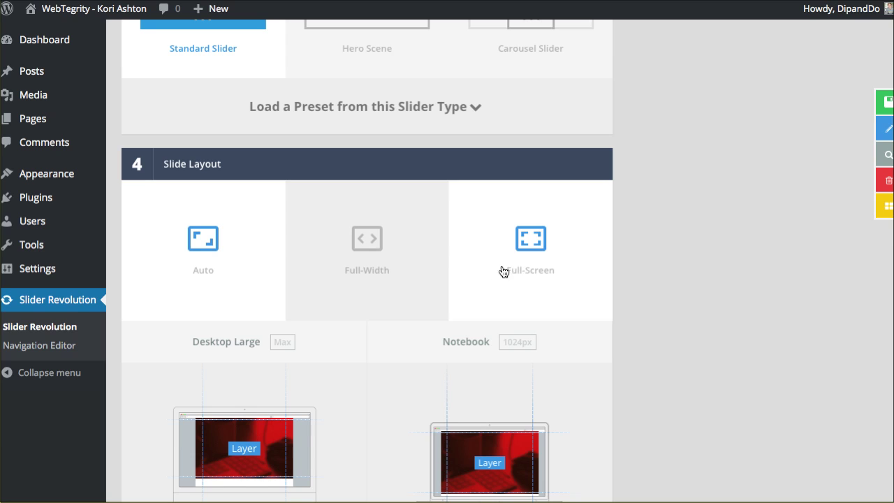
scroll(337, 273, down, 3)
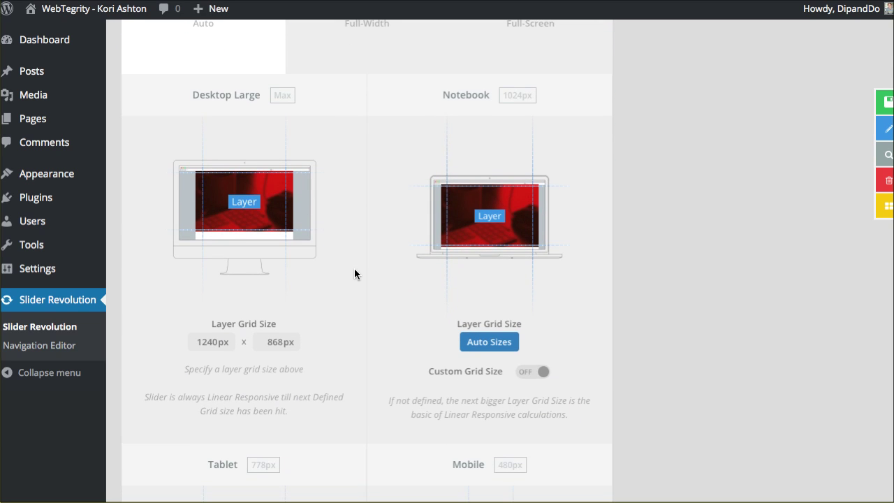
scroll(354, 268, down, 2)
scroll(361, 273, down, 4)
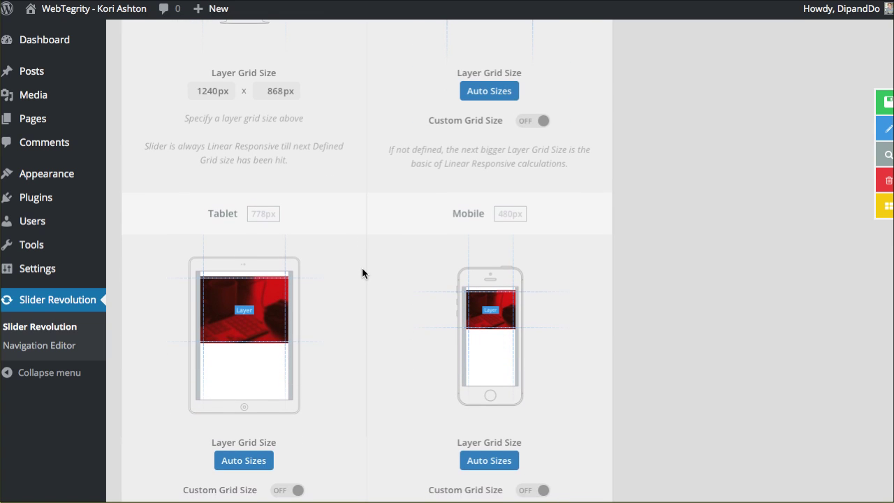
scroll(363, 272, down, 3)
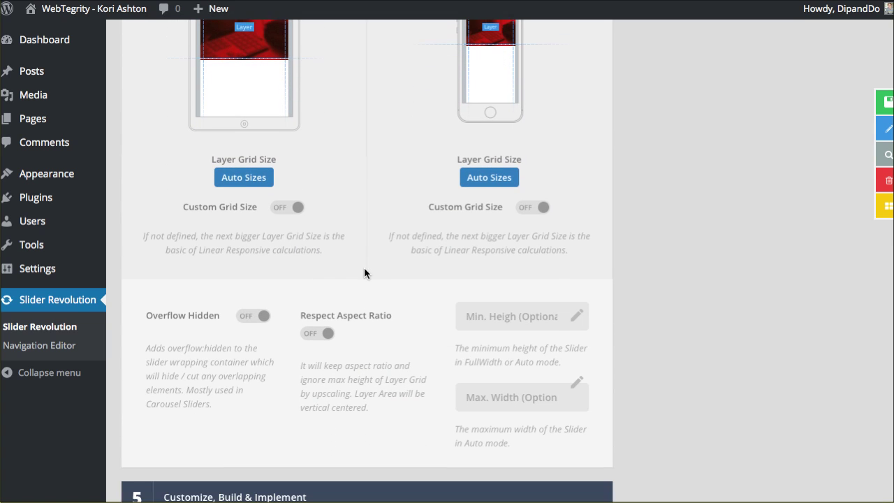
click(502, 301)
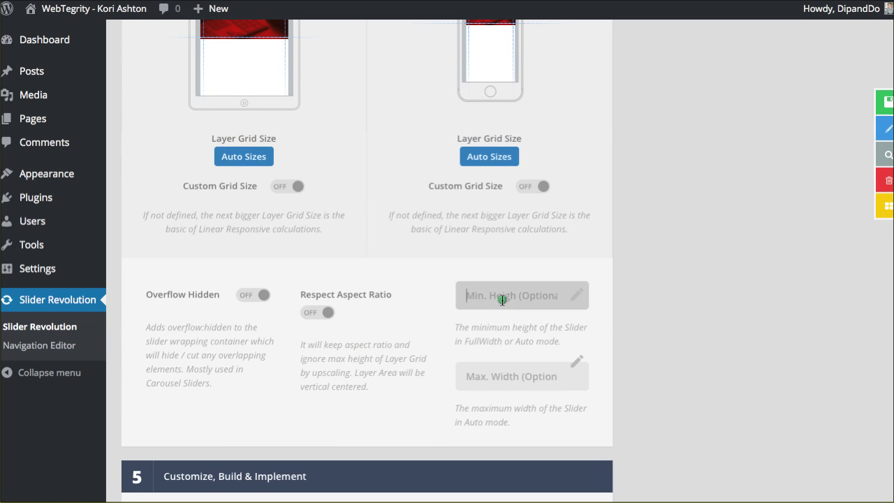
click(506, 383)
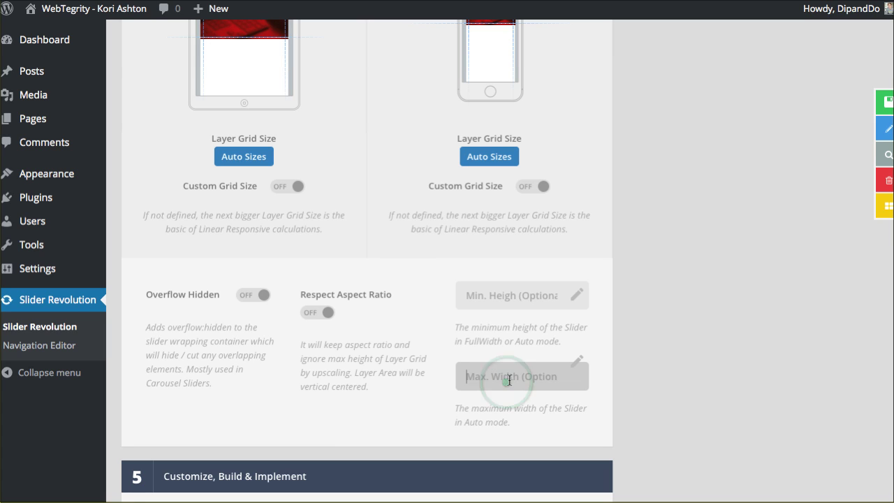
click(498, 302)
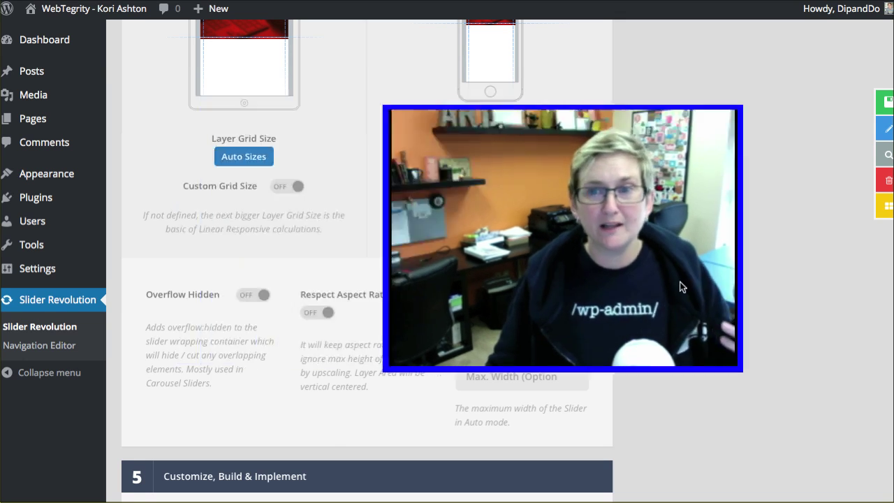
click(708, 328)
Save the HomePage slider settings to open the Slide Editor on #1 Slide.
scroll(700, 326, down, 5)
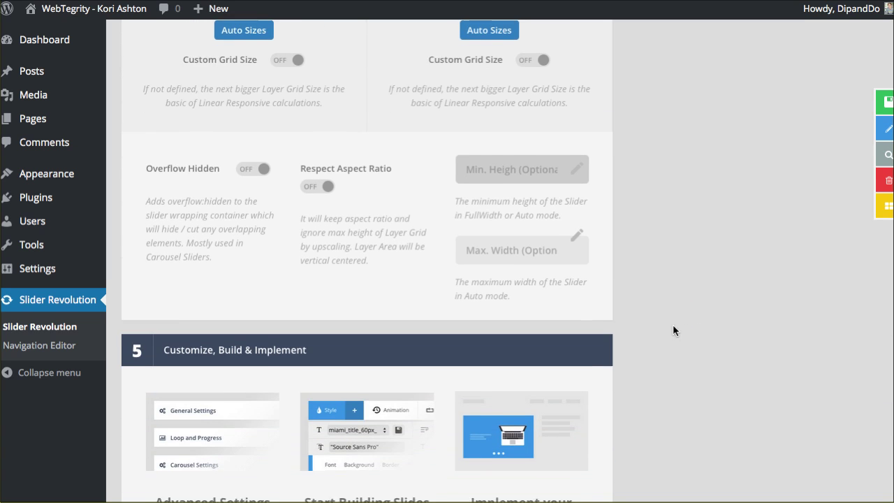
scroll(662, 323, down, 3)
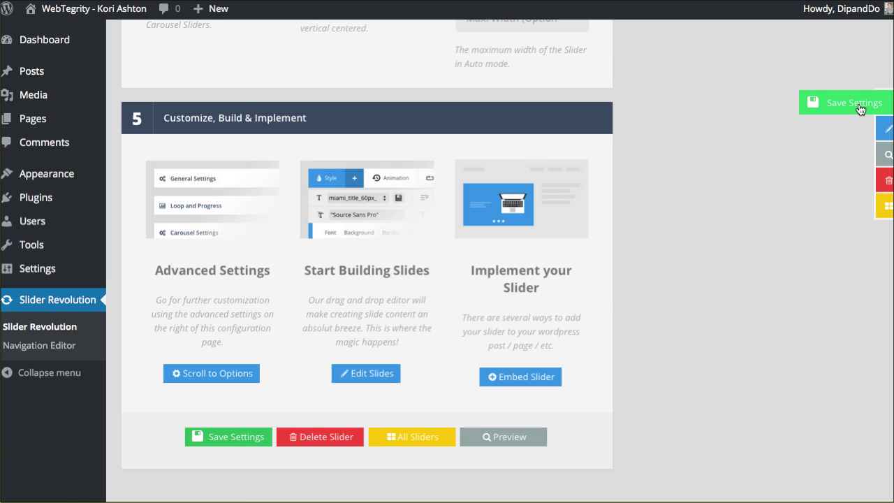
click(860, 109)
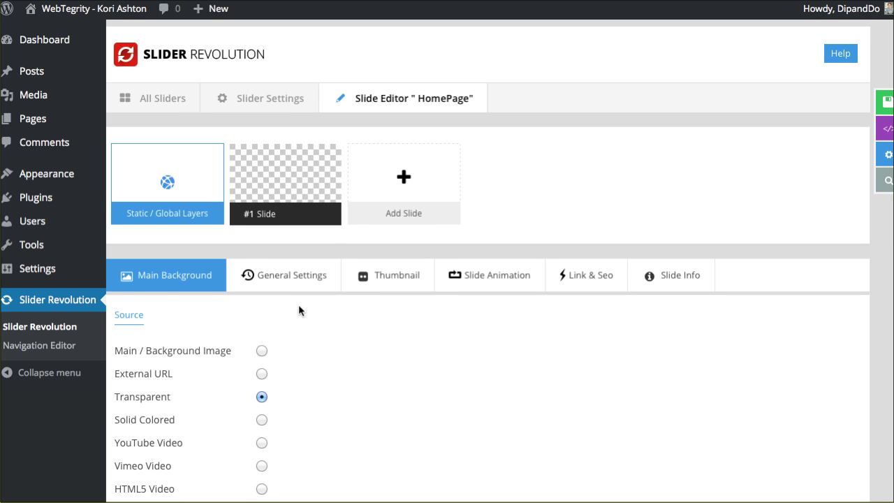
scroll(298, 305, down, 2)
scroll(301, 305, down, 2)
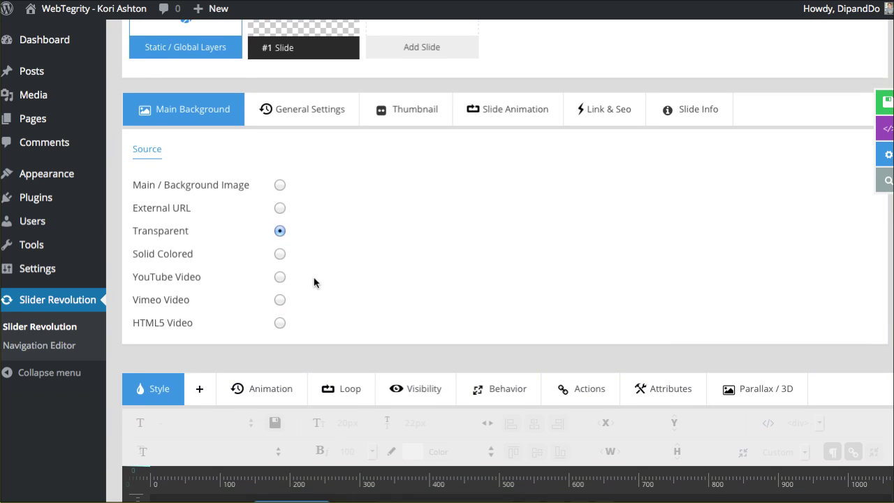
scroll(313, 282, up, 4)
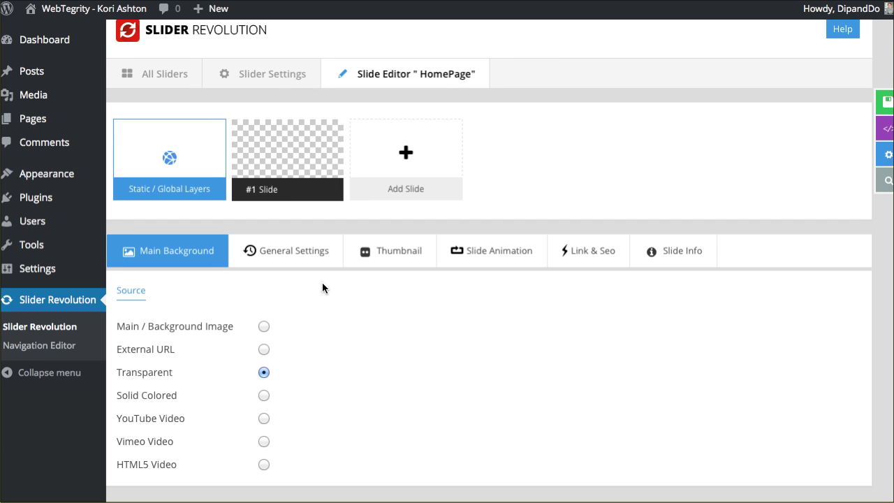
scroll(322, 283, left, 1)
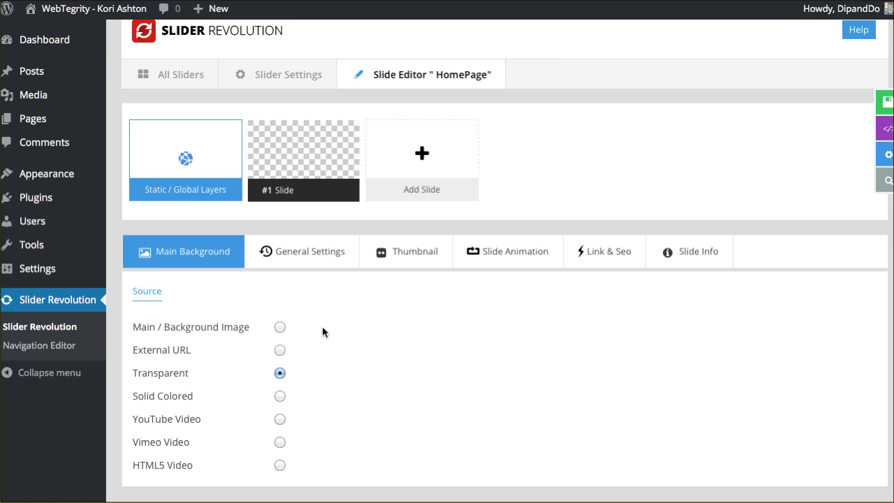
Give #1 Slide the Media Library forest image 250.jpg as its main background image.
click(282, 327)
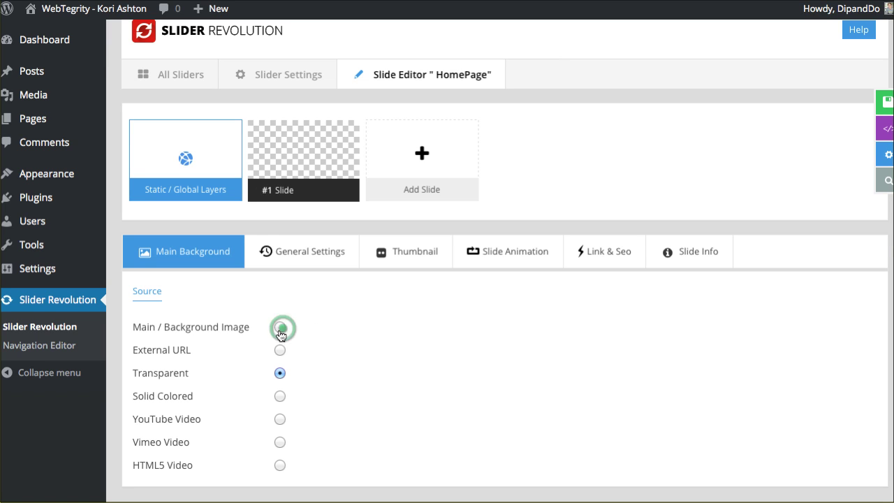
click(279, 327)
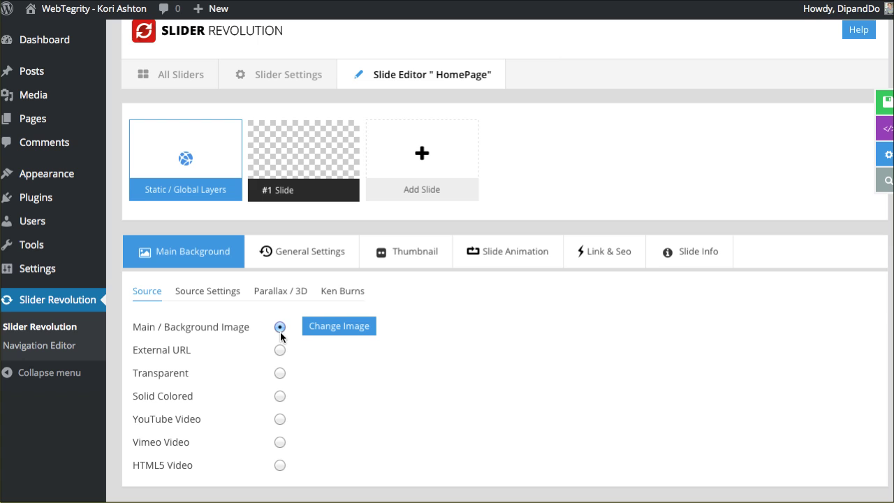
click(342, 328)
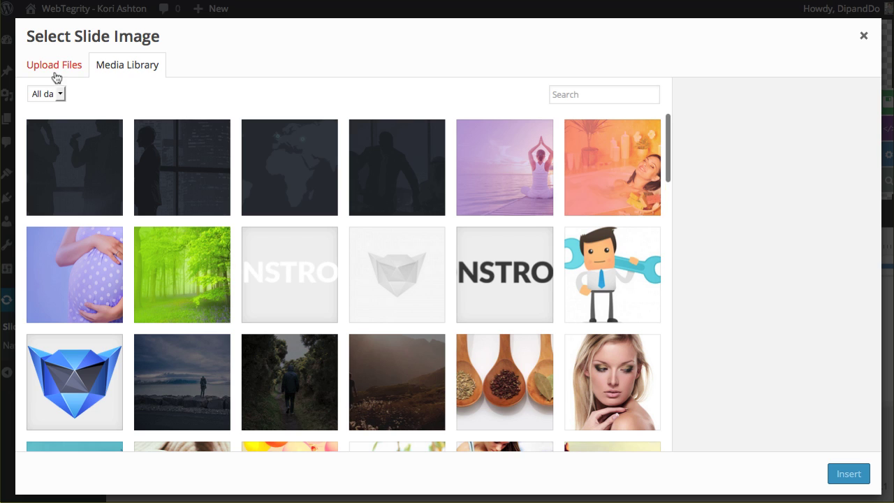
click(72, 74)
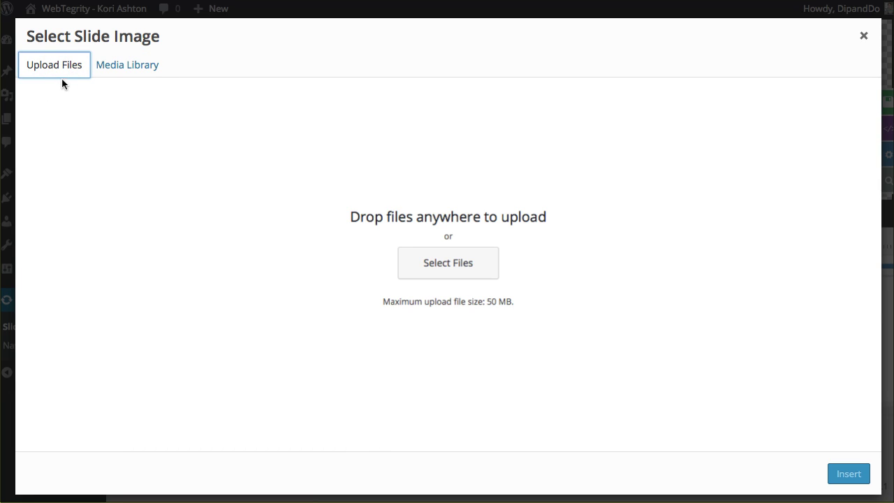
click(121, 62)
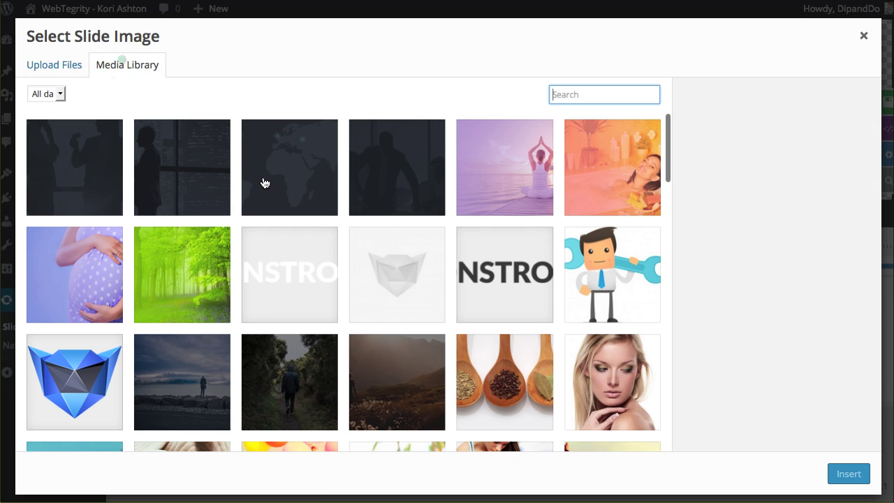
click(195, 267)
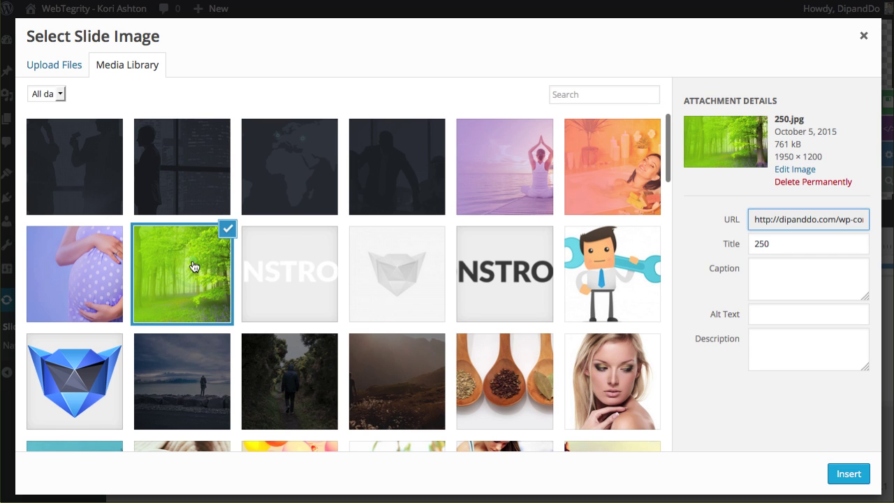
click(848, 473)
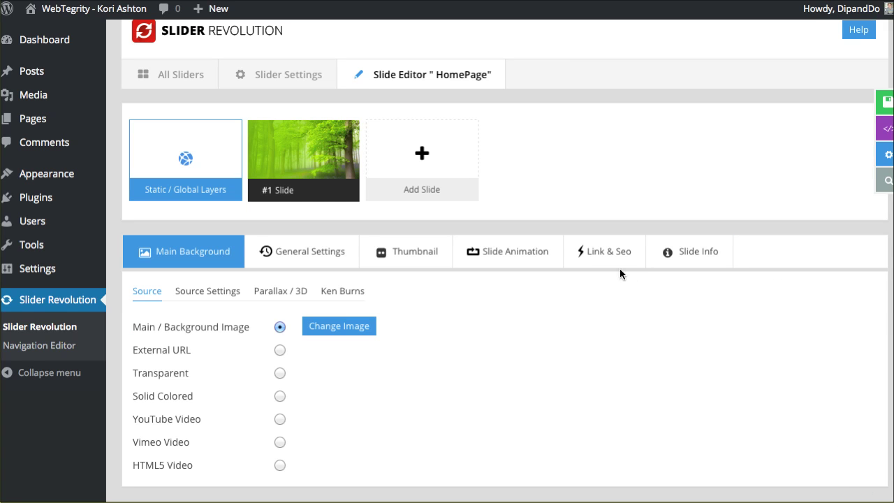
scroll(467, 314, down, 5)
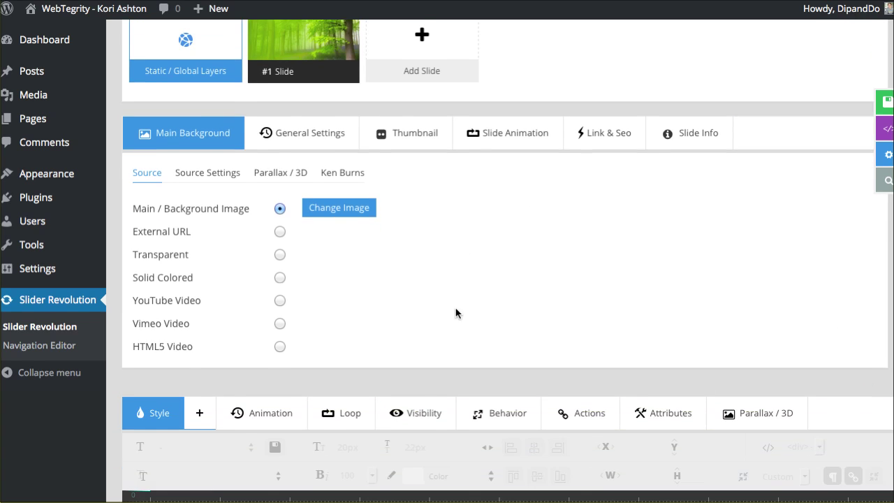
scroll(274, 310, down, 5)
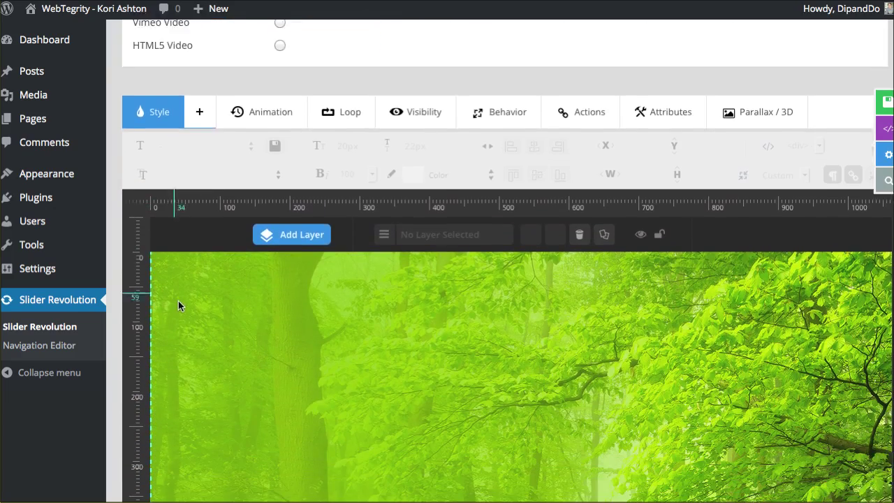
scroll(202, 306, down, 3)
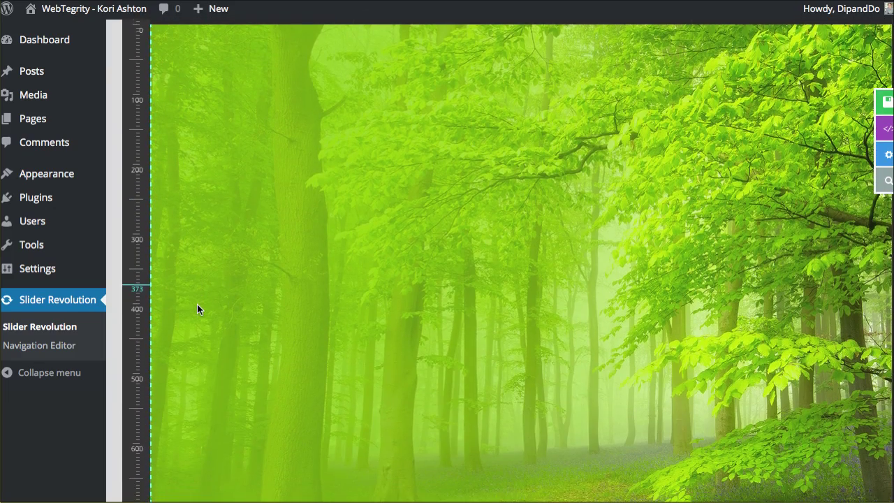
scroll(198, 309, down, 2)
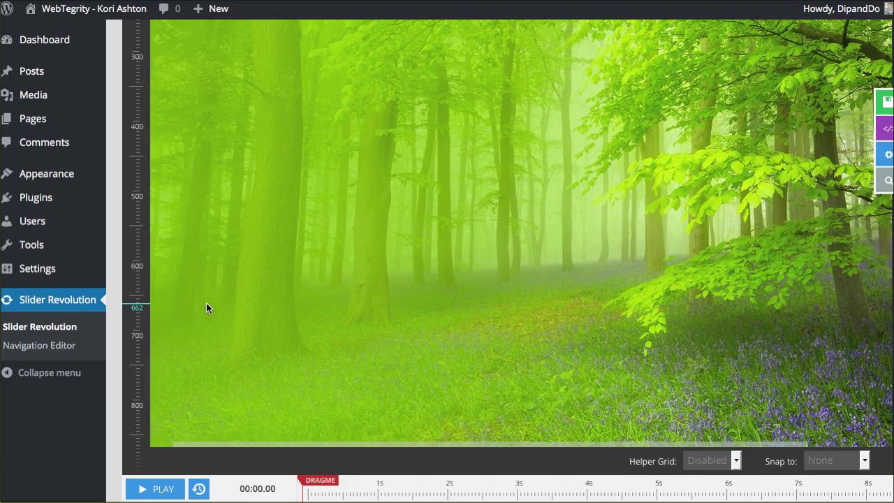
Add a Text/Html layer to the forest slide from the Add Layer menu.
scroll(236, 308, up, 2)
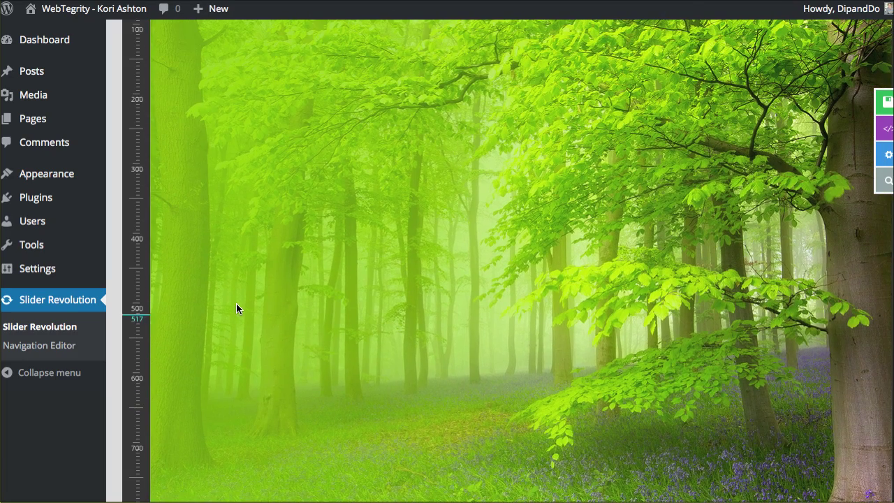
scroll(234, 308, up, 3)
scroll(234, 303, up, 1)
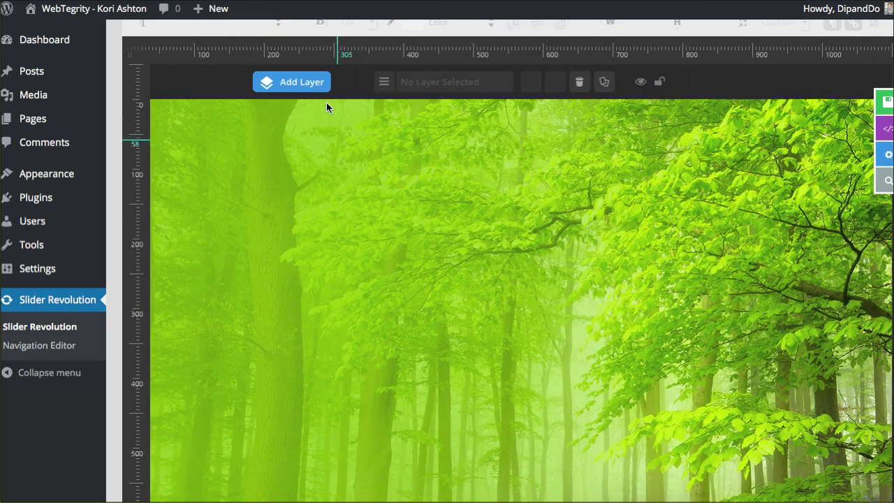
mouse_move(296, 93)
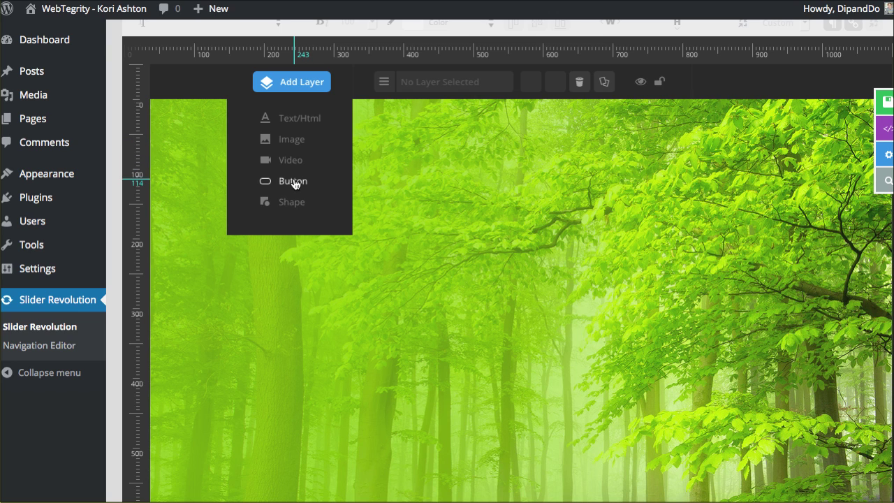
click(300, 124)
Replace the caption with 'We can add text' and drag the layer lower on the slide.
drag(451, 154, 335, 154)
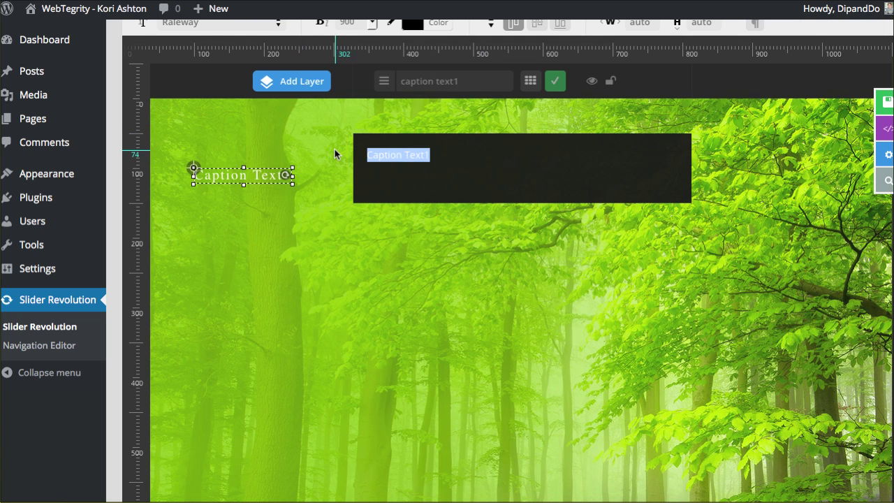
text(We can)
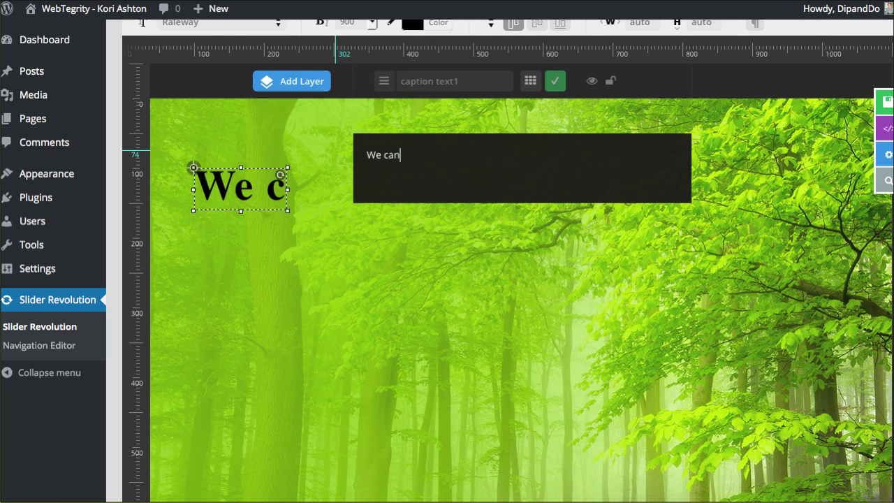
text( add text)
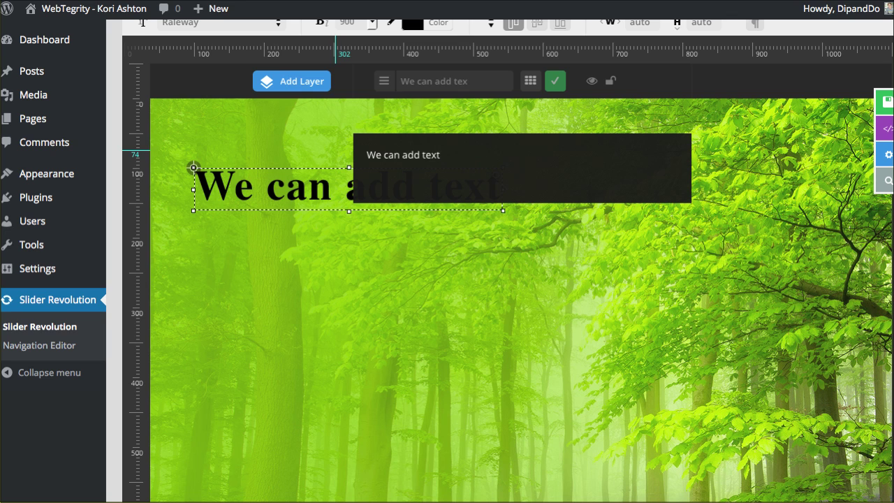
click(355, 226)
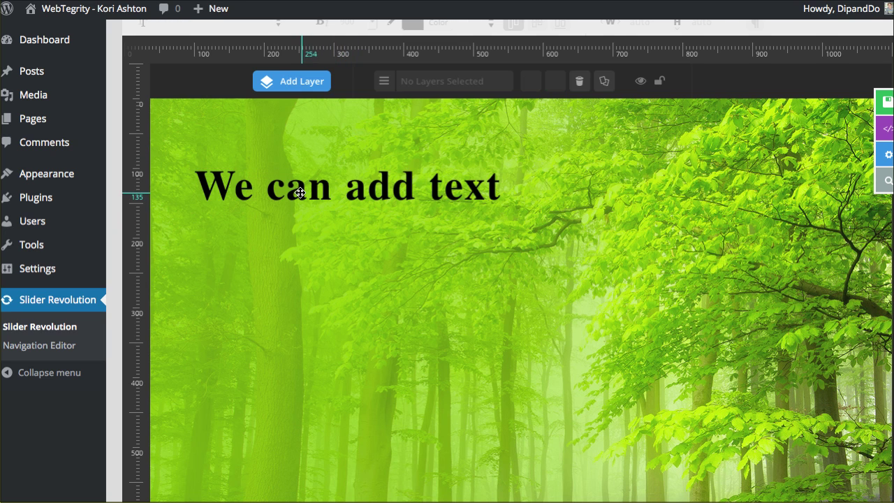
mouse_move(322, 210)
mouse_down()
mouse_move(364, 272)
mouse_move(348, 273)
mouse_up()
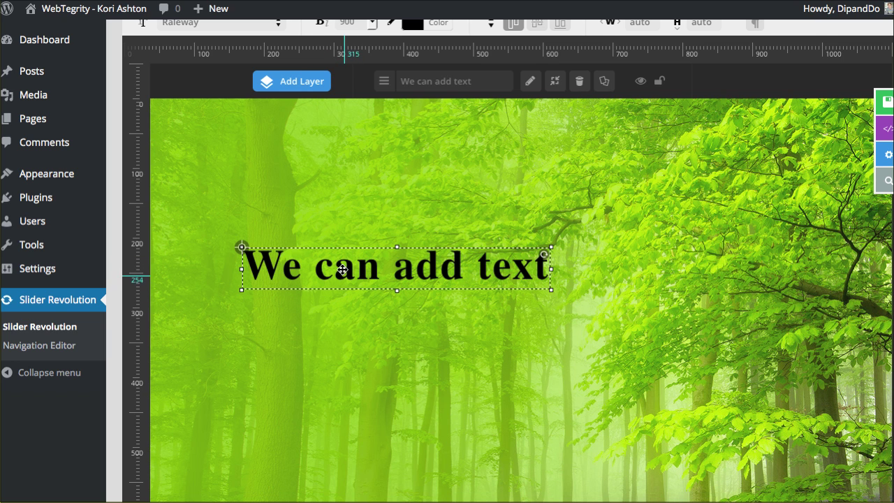
Set the 'We can add text' layer's font family to Questrial.
scroll(335, 204, up, 3)
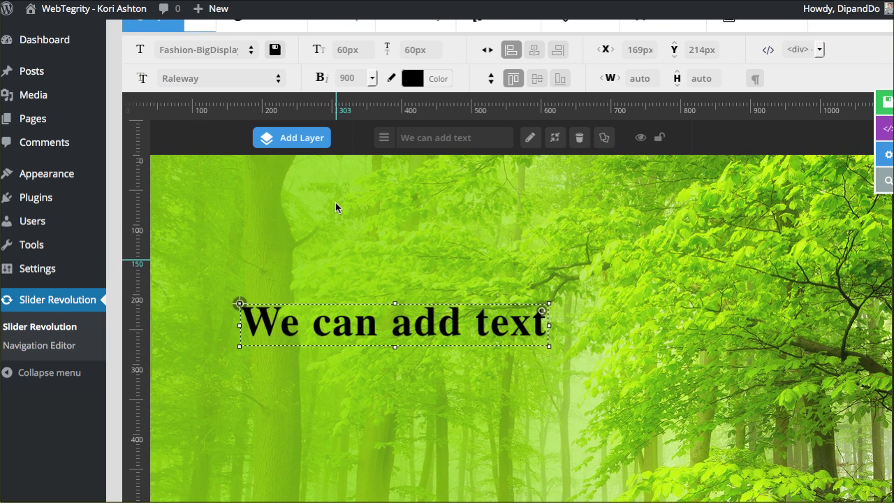
scroll(409, 259, up, 2)
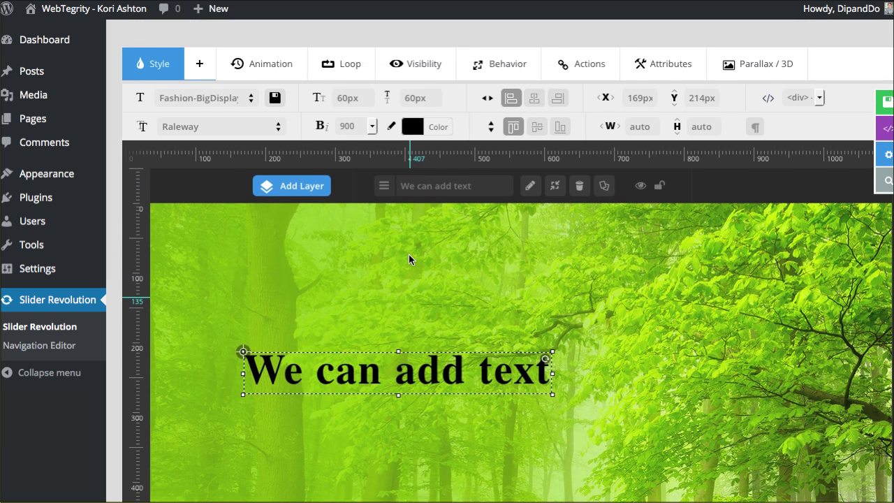
scroll(408, 259, up, 1)
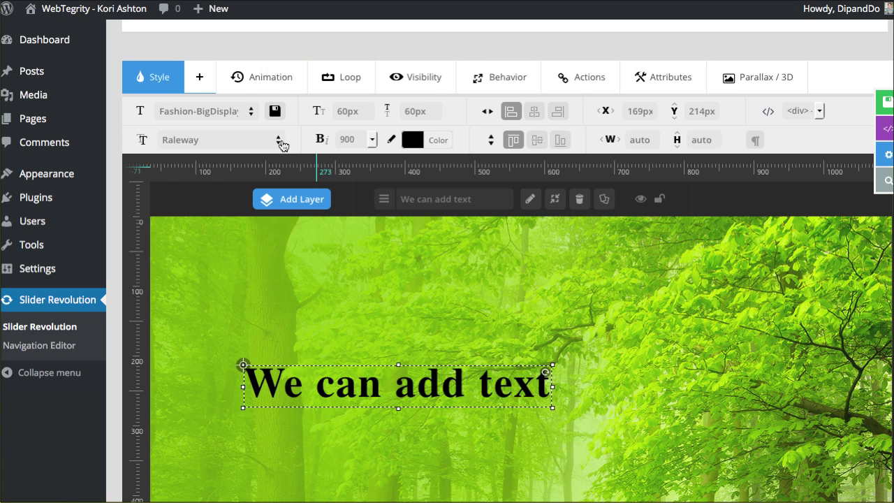
click(279, 143)
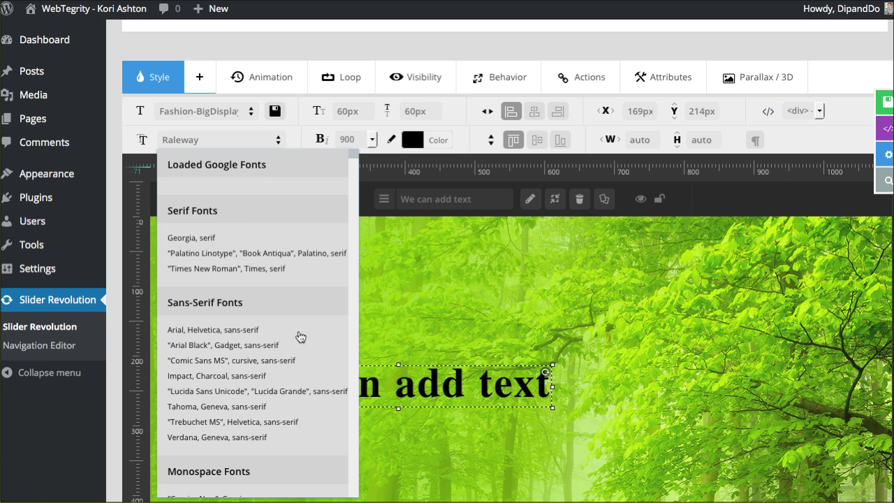
drag(355, 157, 354, 165)
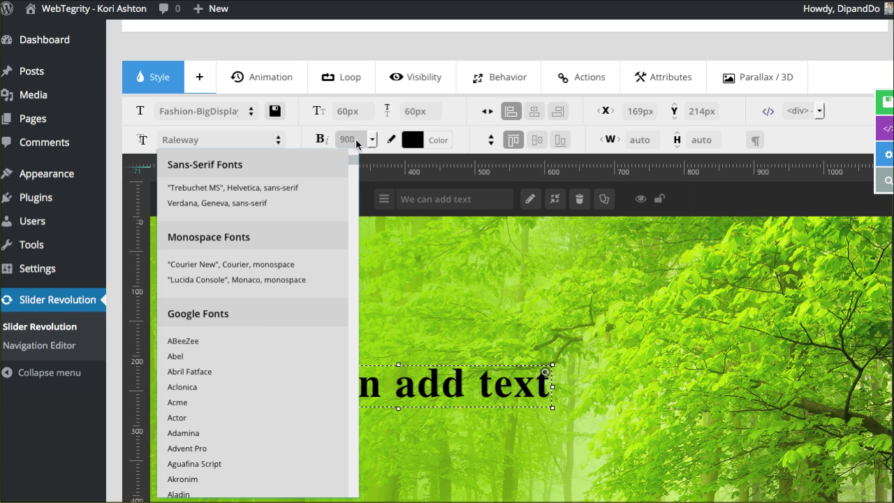
drag(352, 158, 358, 414)
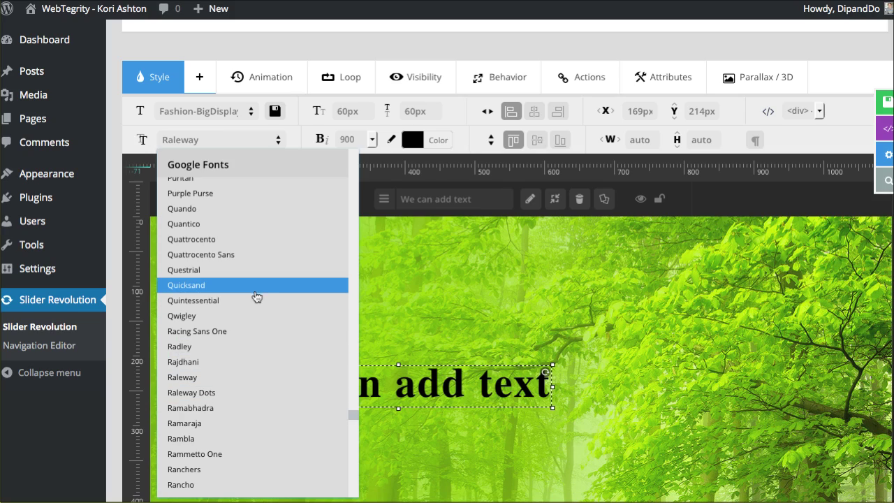
click(250, 271)
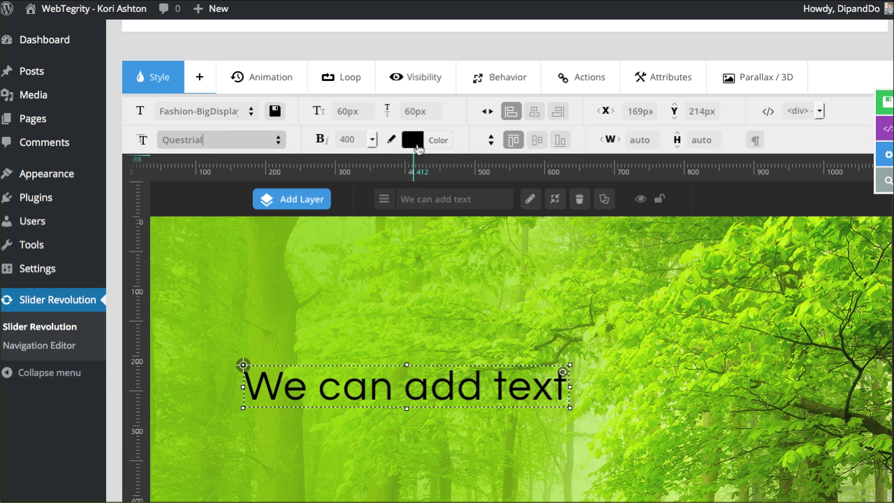
Colour the text white (#ffffff) and nudge the layer slightly down and right.
click(414, 141)
click(410, 301)
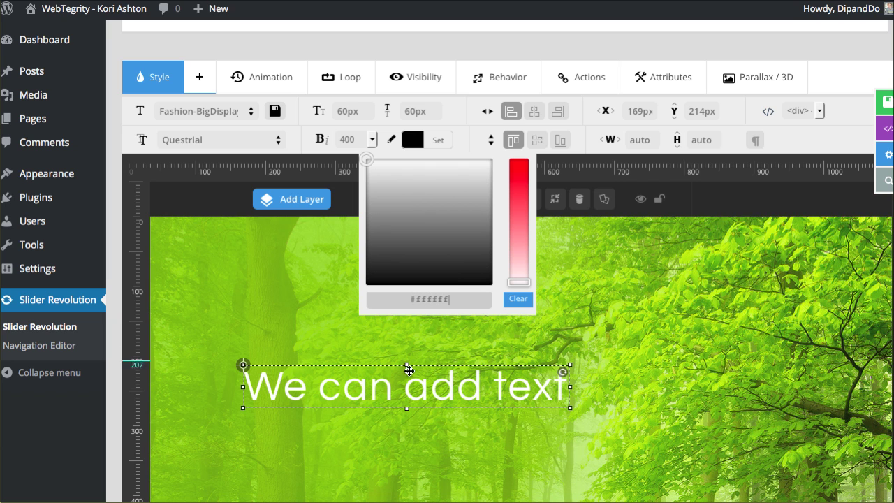
mouse_move(364, 390)
mouse_down()
mouse_move(389, 393)
mouse_move(385, 403)
mouse_move(368, 403)
mouse_move(377, 393)
mouse_up()
click(431, 428)
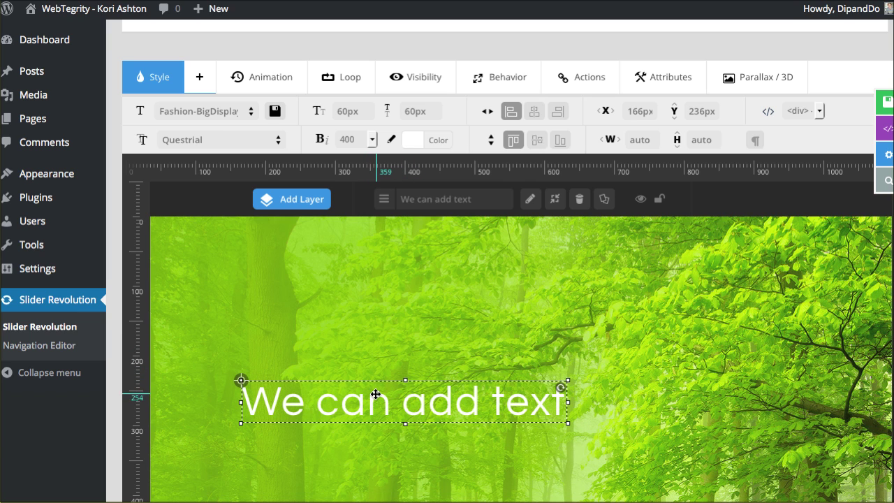
click(259, 83)
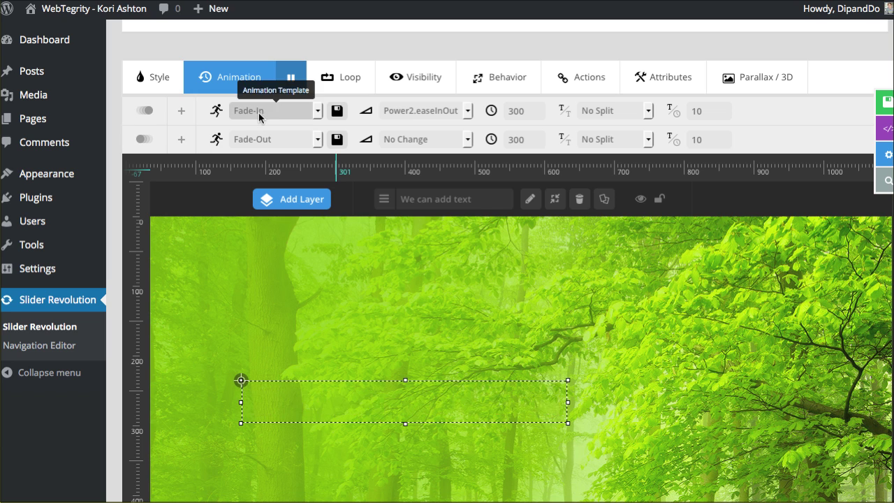
Keep Fade-In as the layer's entrance animation template.
click(259, 111)
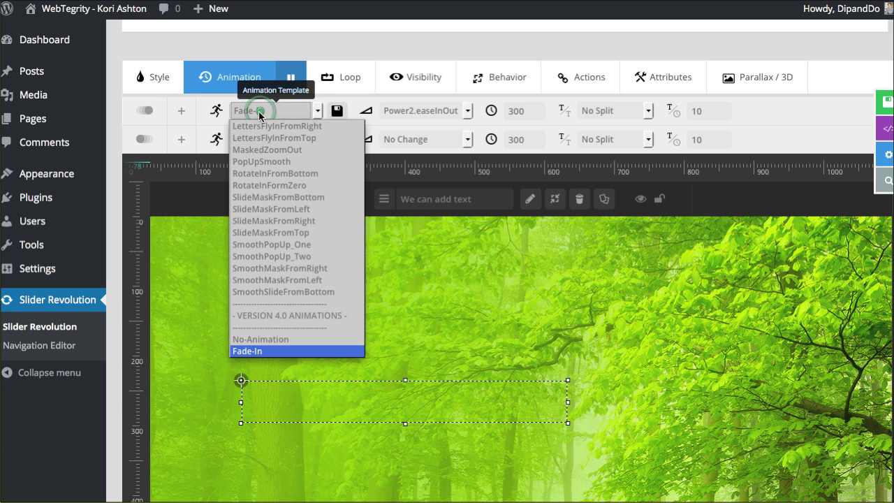
scroll(274, 257, up, 2)
scroll(275, 255, down, 5)
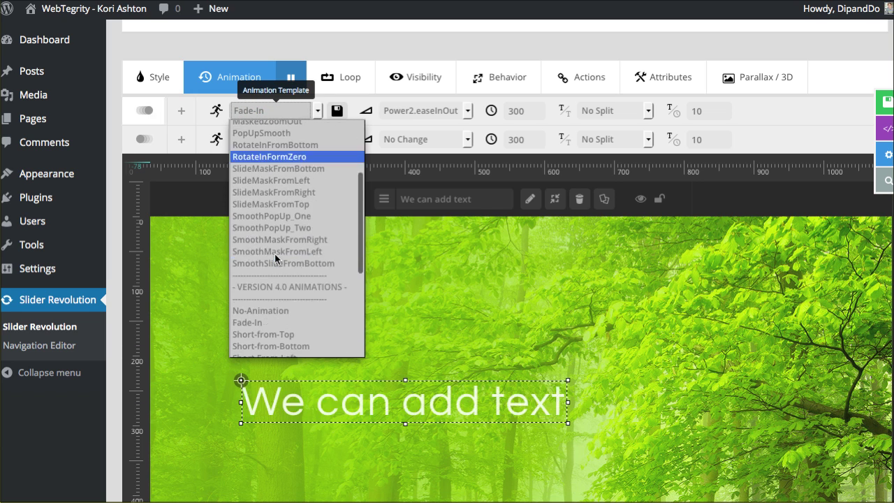
scroll(274, 252, up, 5)
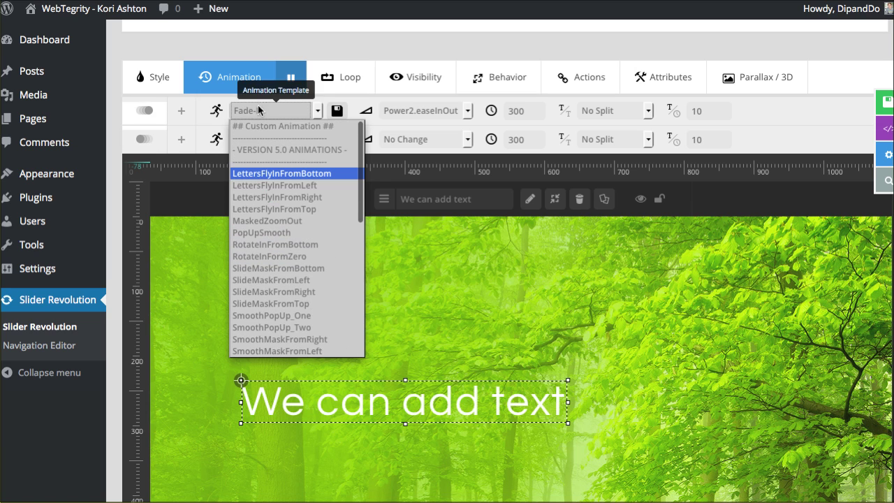
click(216, 110)
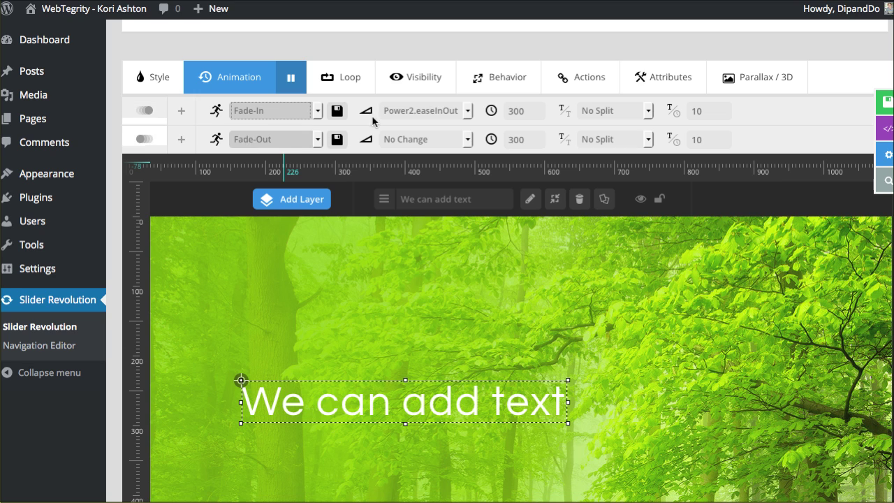
Change the entrance animation speed from 300 to 700 ms and select the exit speed.
click(510, 111)
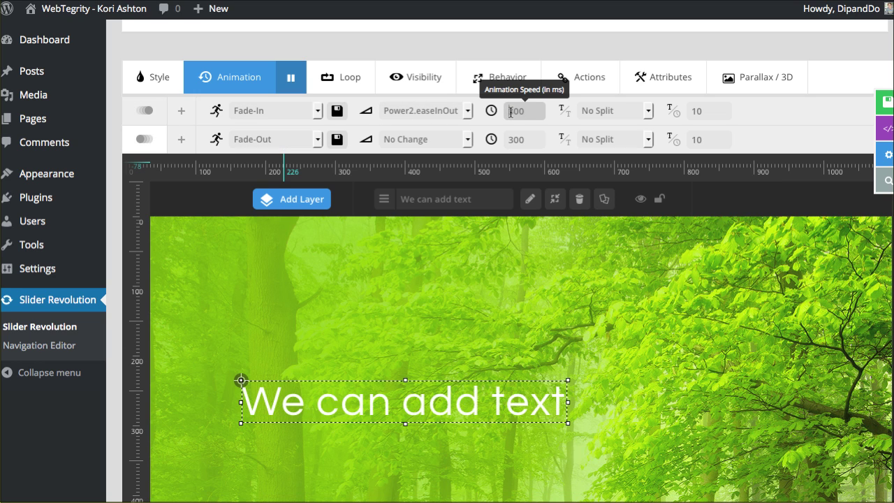
double_click(511, 111)
text(70)
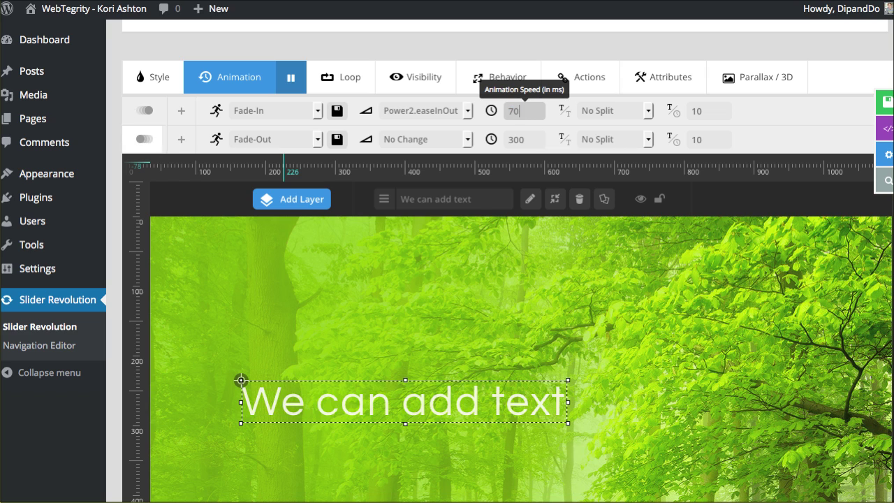
text(0)
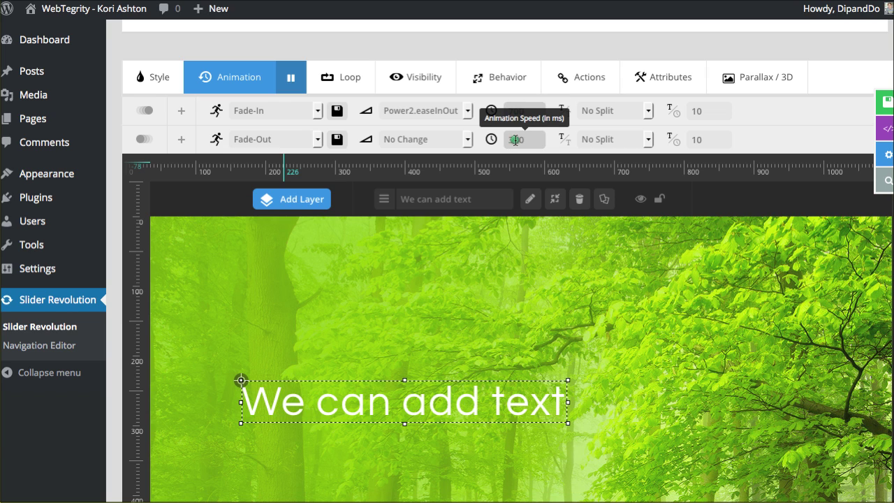
double_click(514, 139)
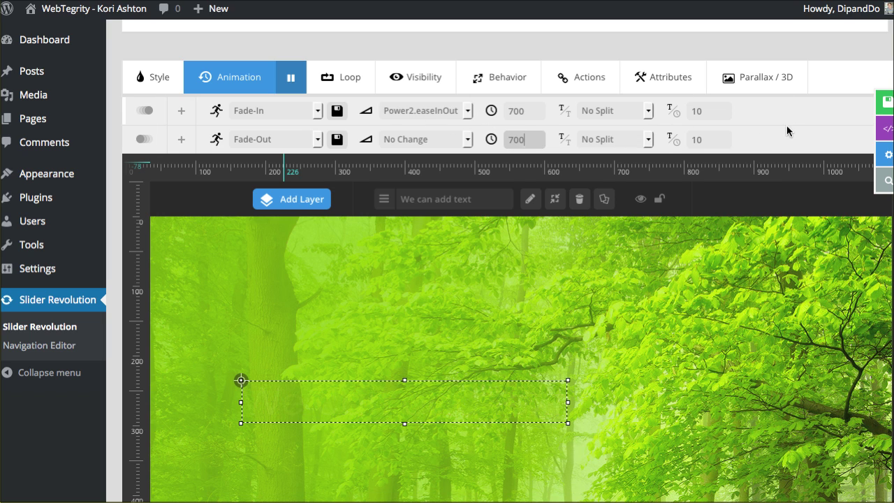
Save the slide, close its preview, and add a new blank slide to HomePage.
click(875, 104)
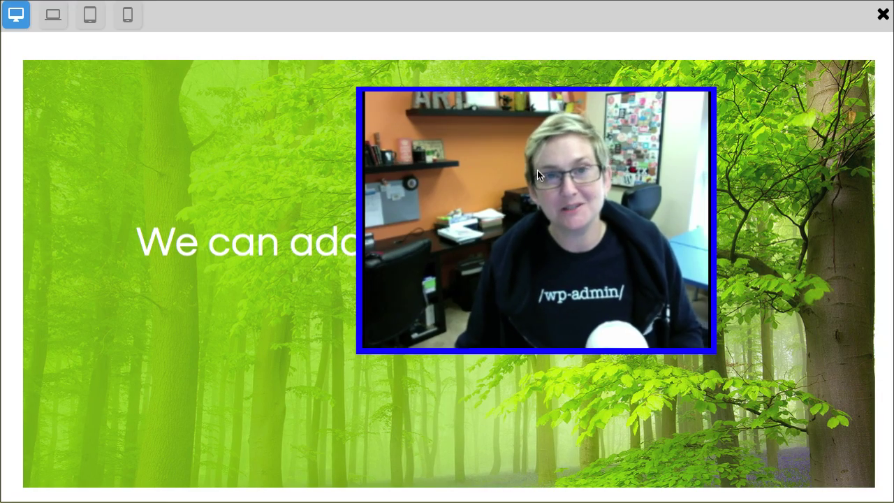
click(882, 13)
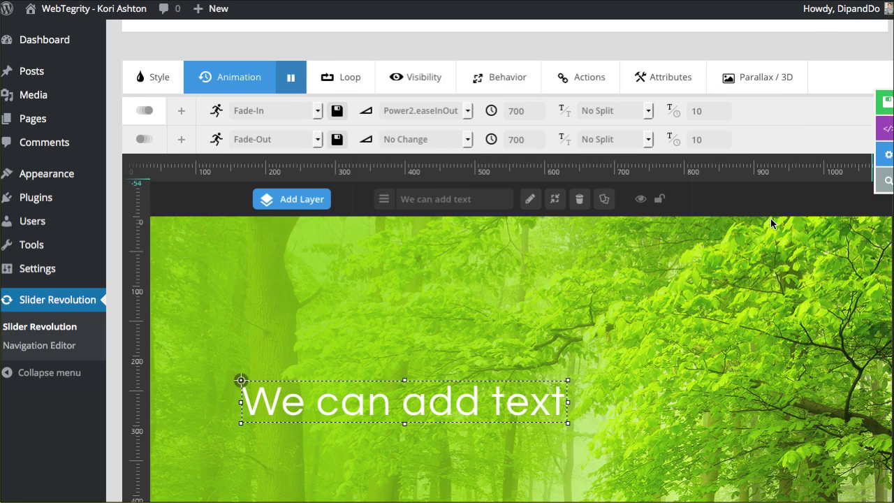
scroll(507, 225, up, 5)
scroll(505, 231, up, 3)
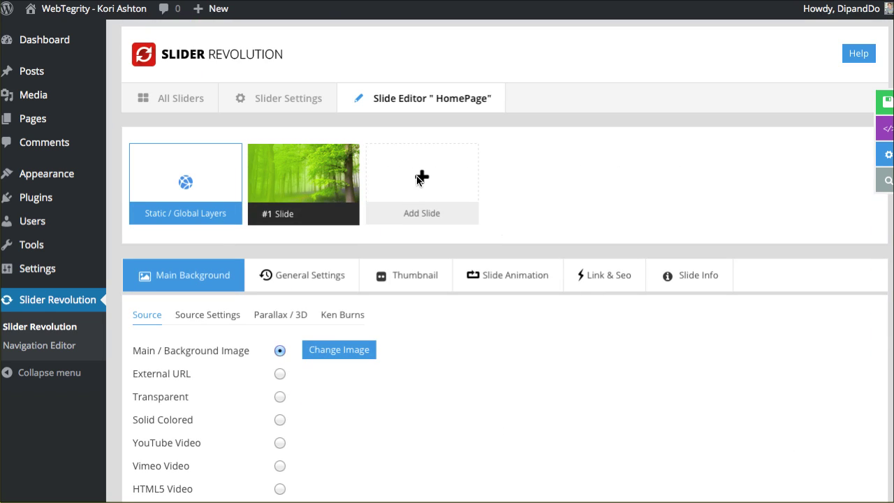
mouse_move(419, 179)
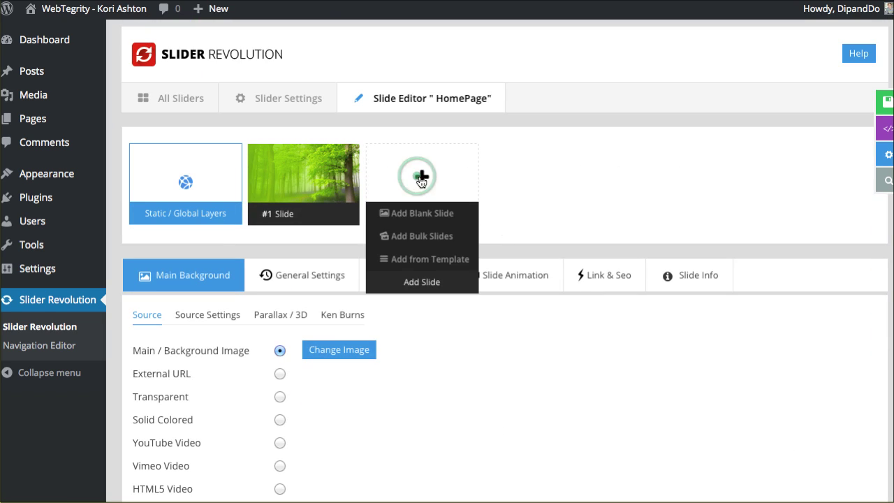
click(427, 213)
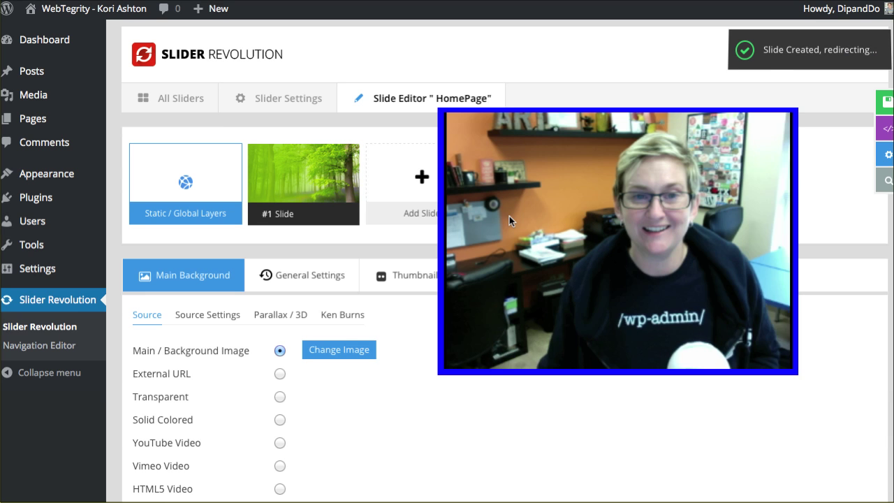